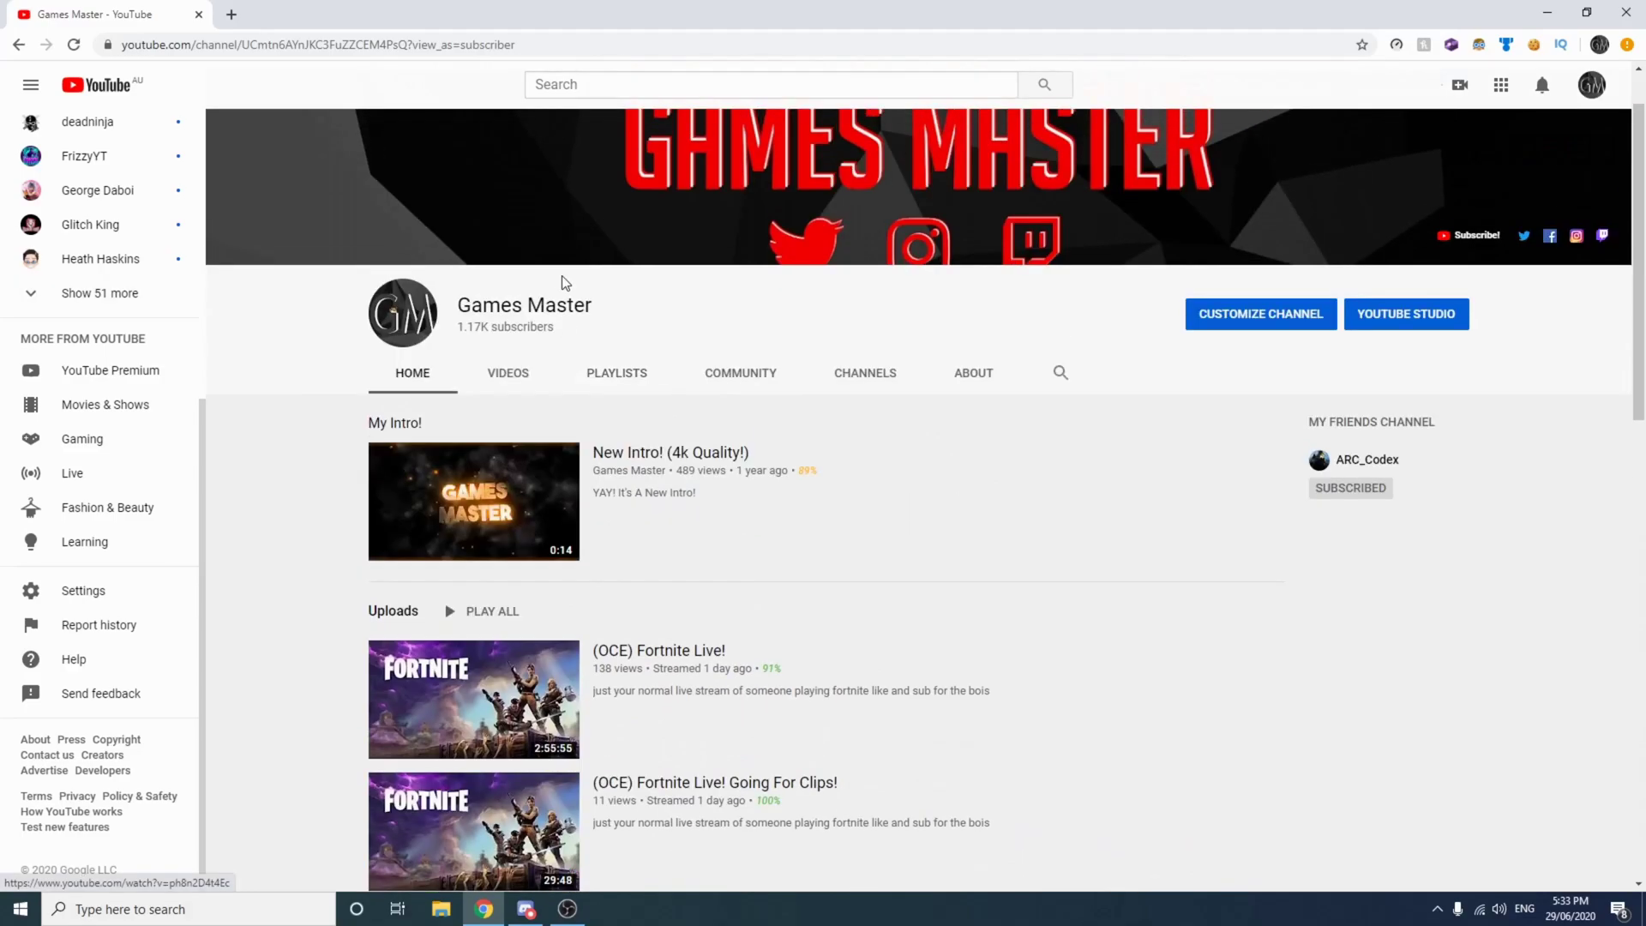
scroll(563, 283, up, 2)
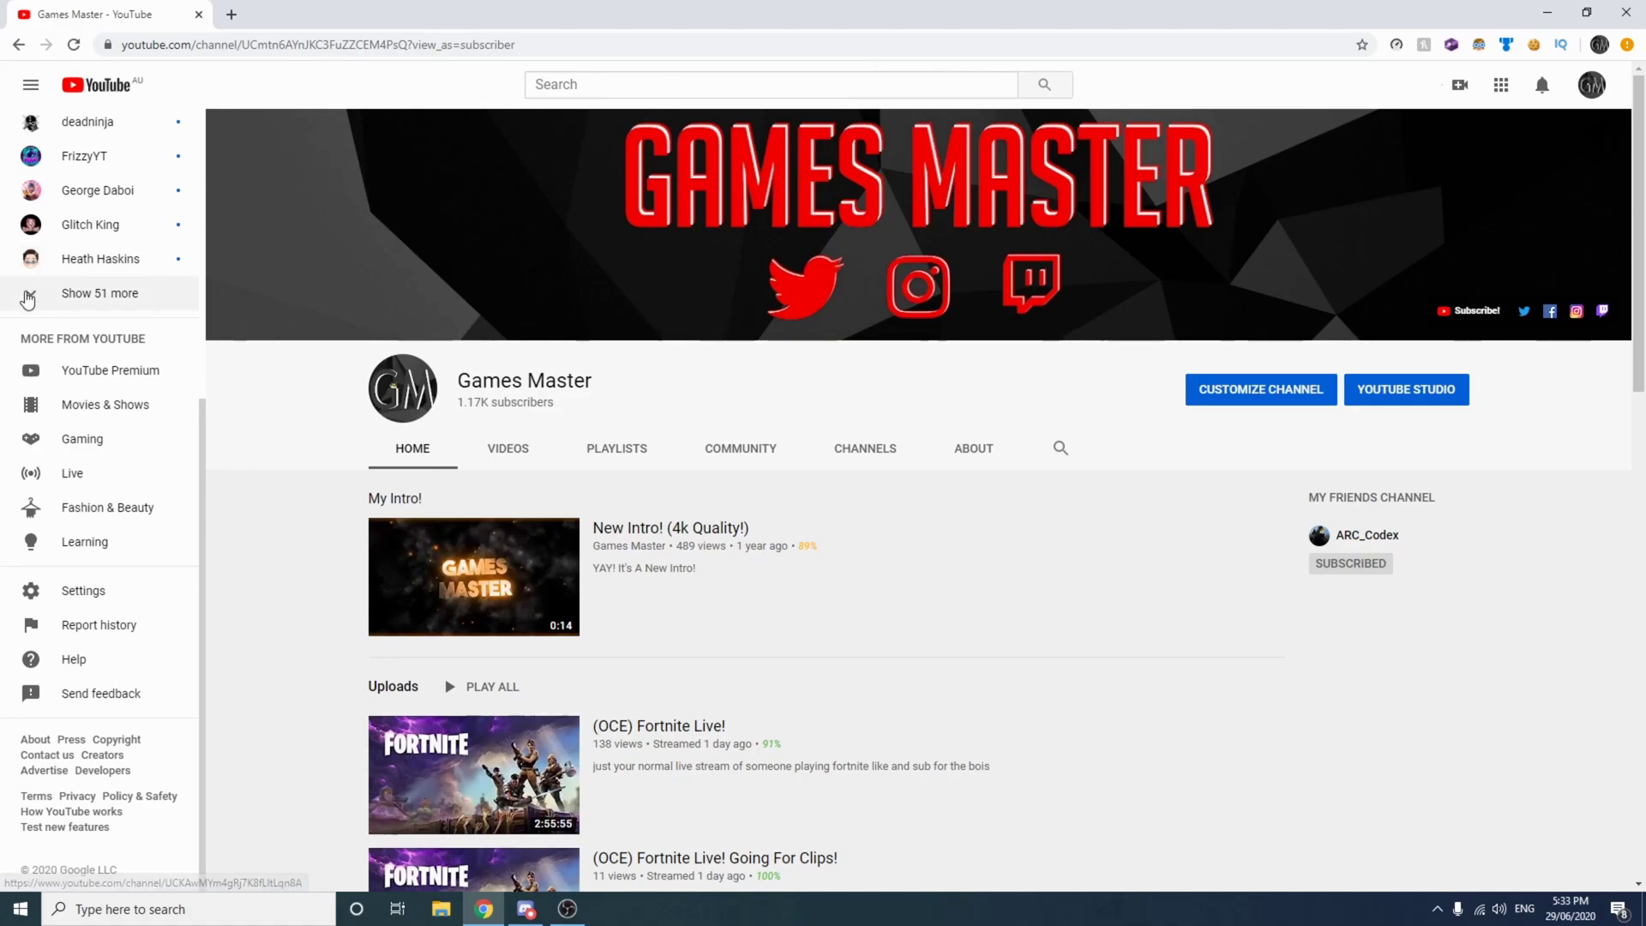
Load the fortnite.dev site in a new browser tab.
scroll(103, 274, up, 3)
scroll(51, 291, up, 2)
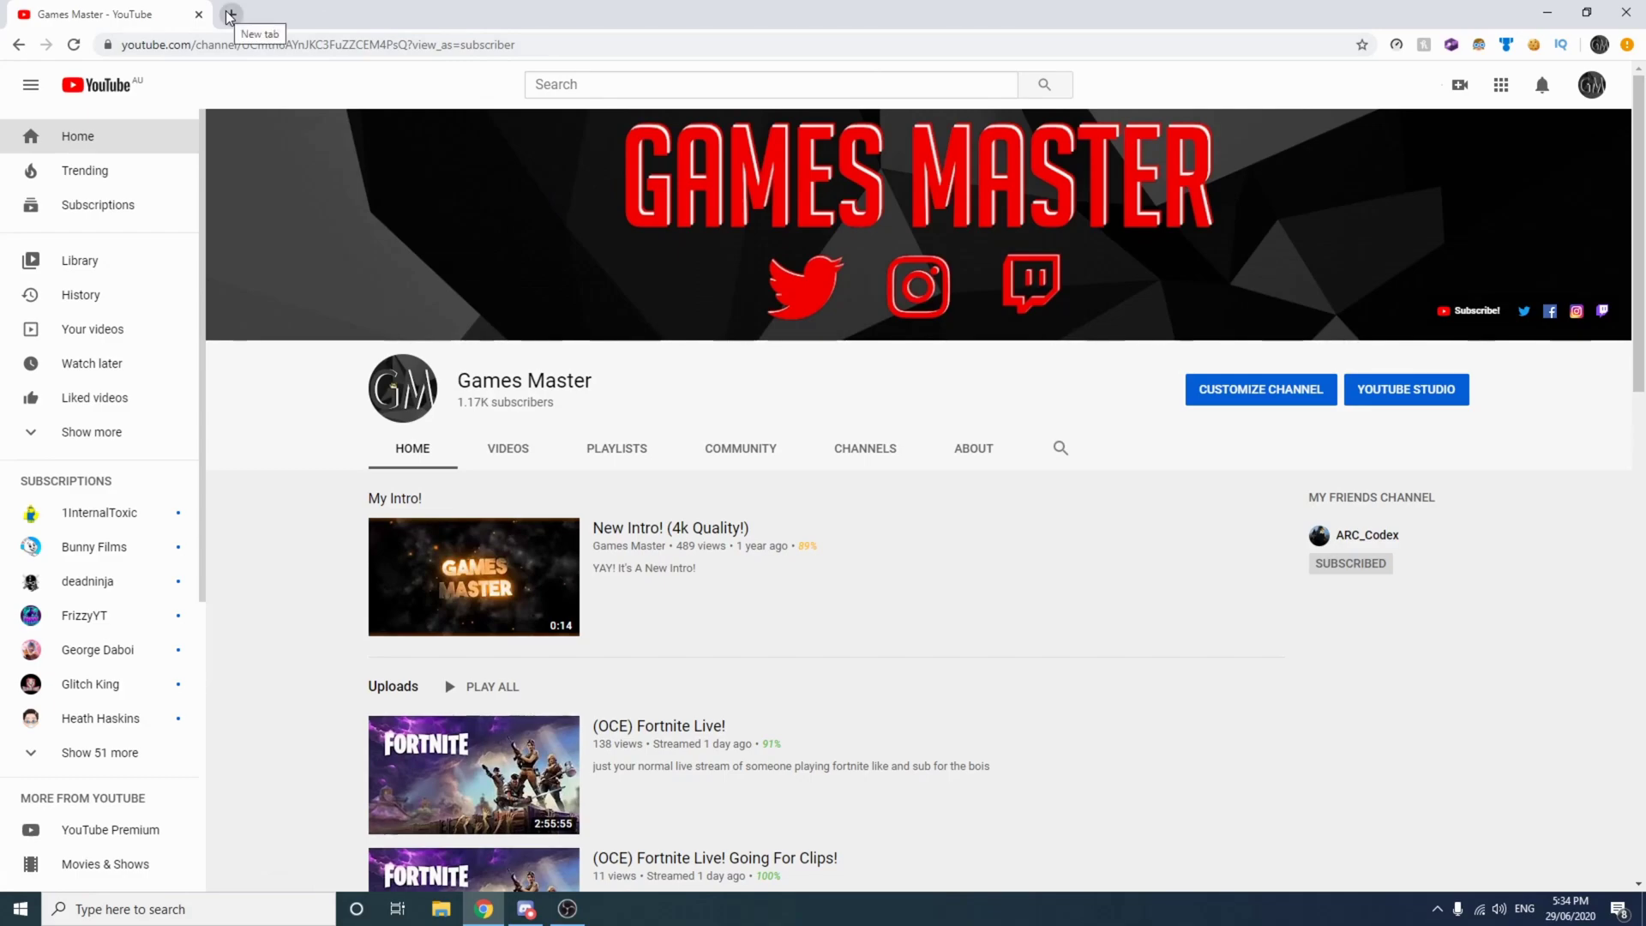
click(230, 16)
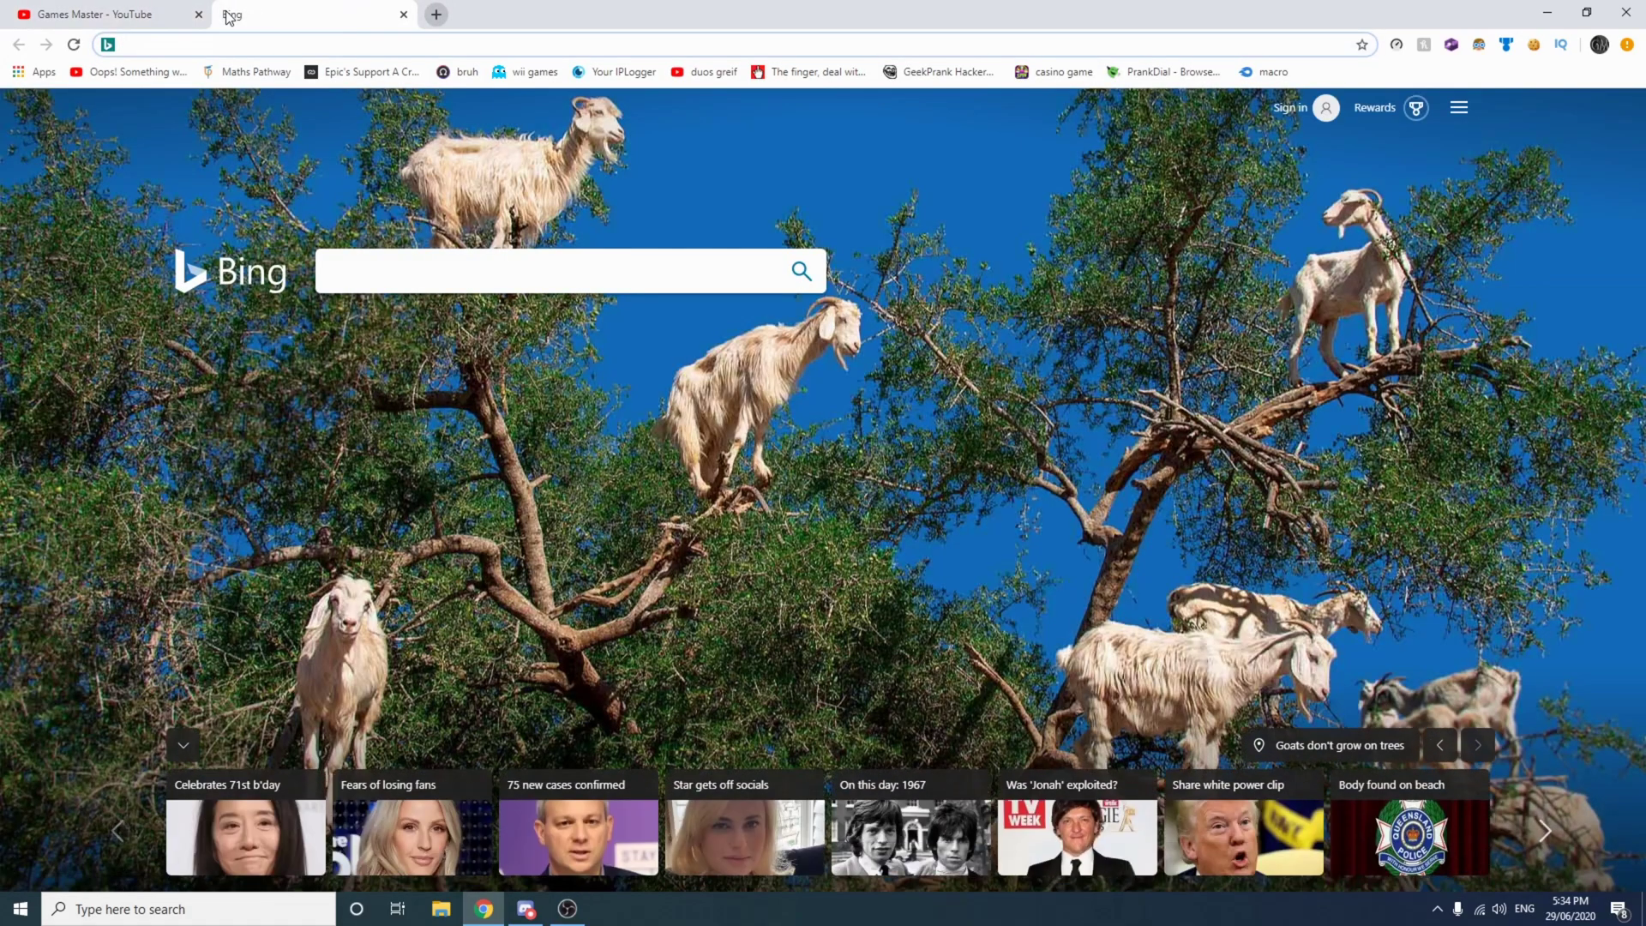
text(fortnited)
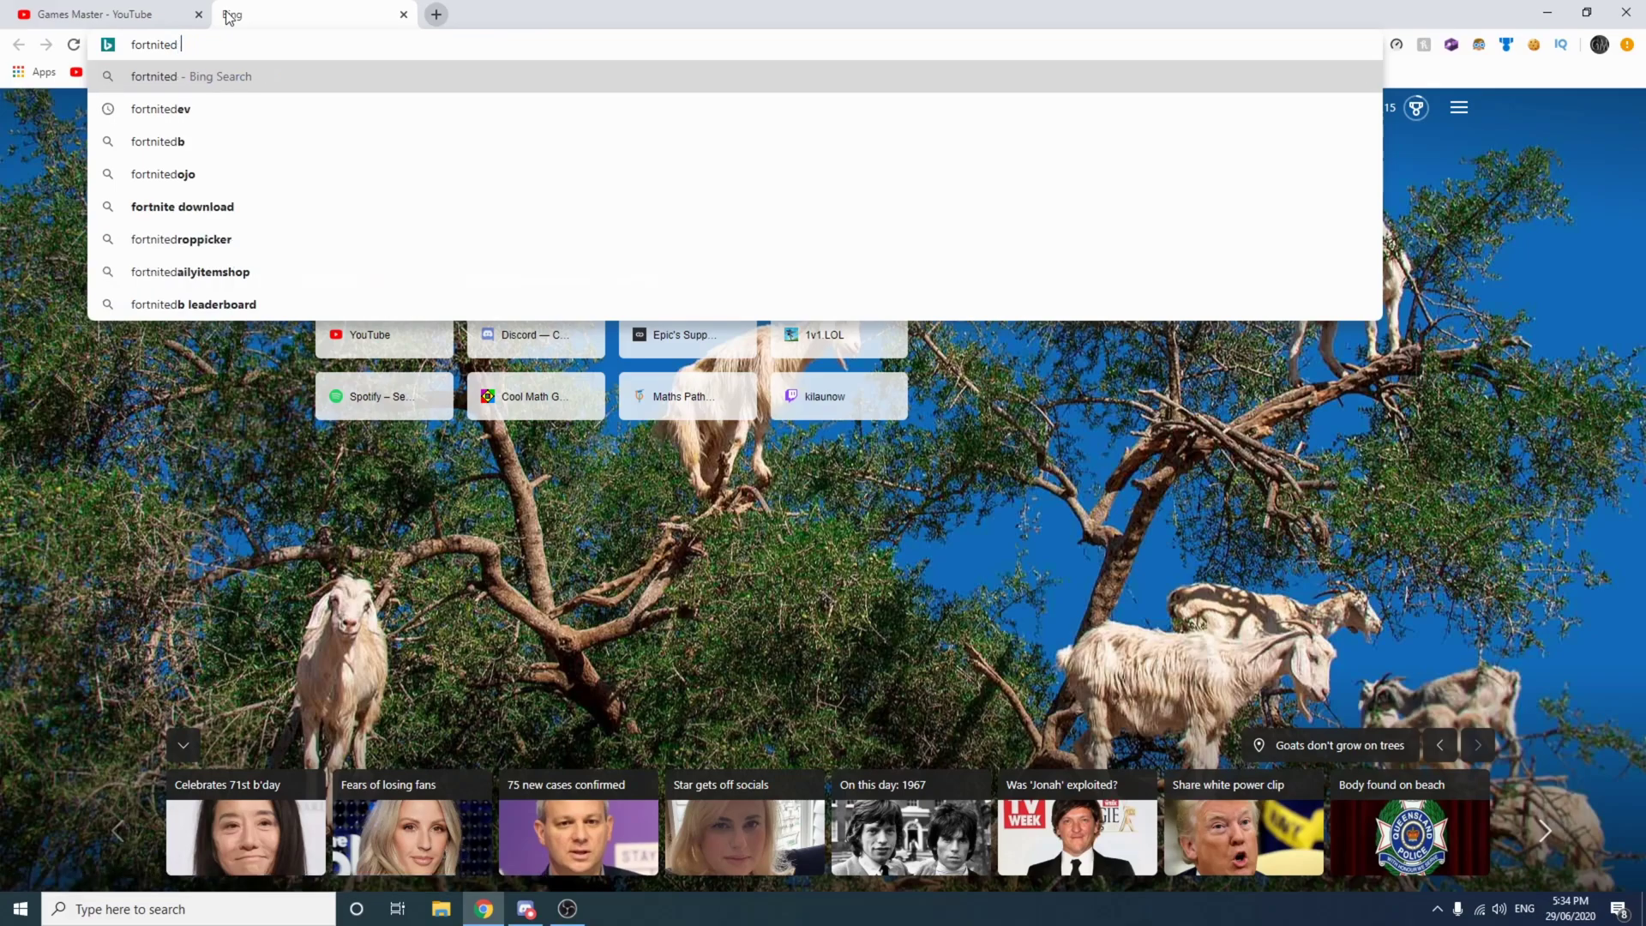
key(ctrl+shift+i)
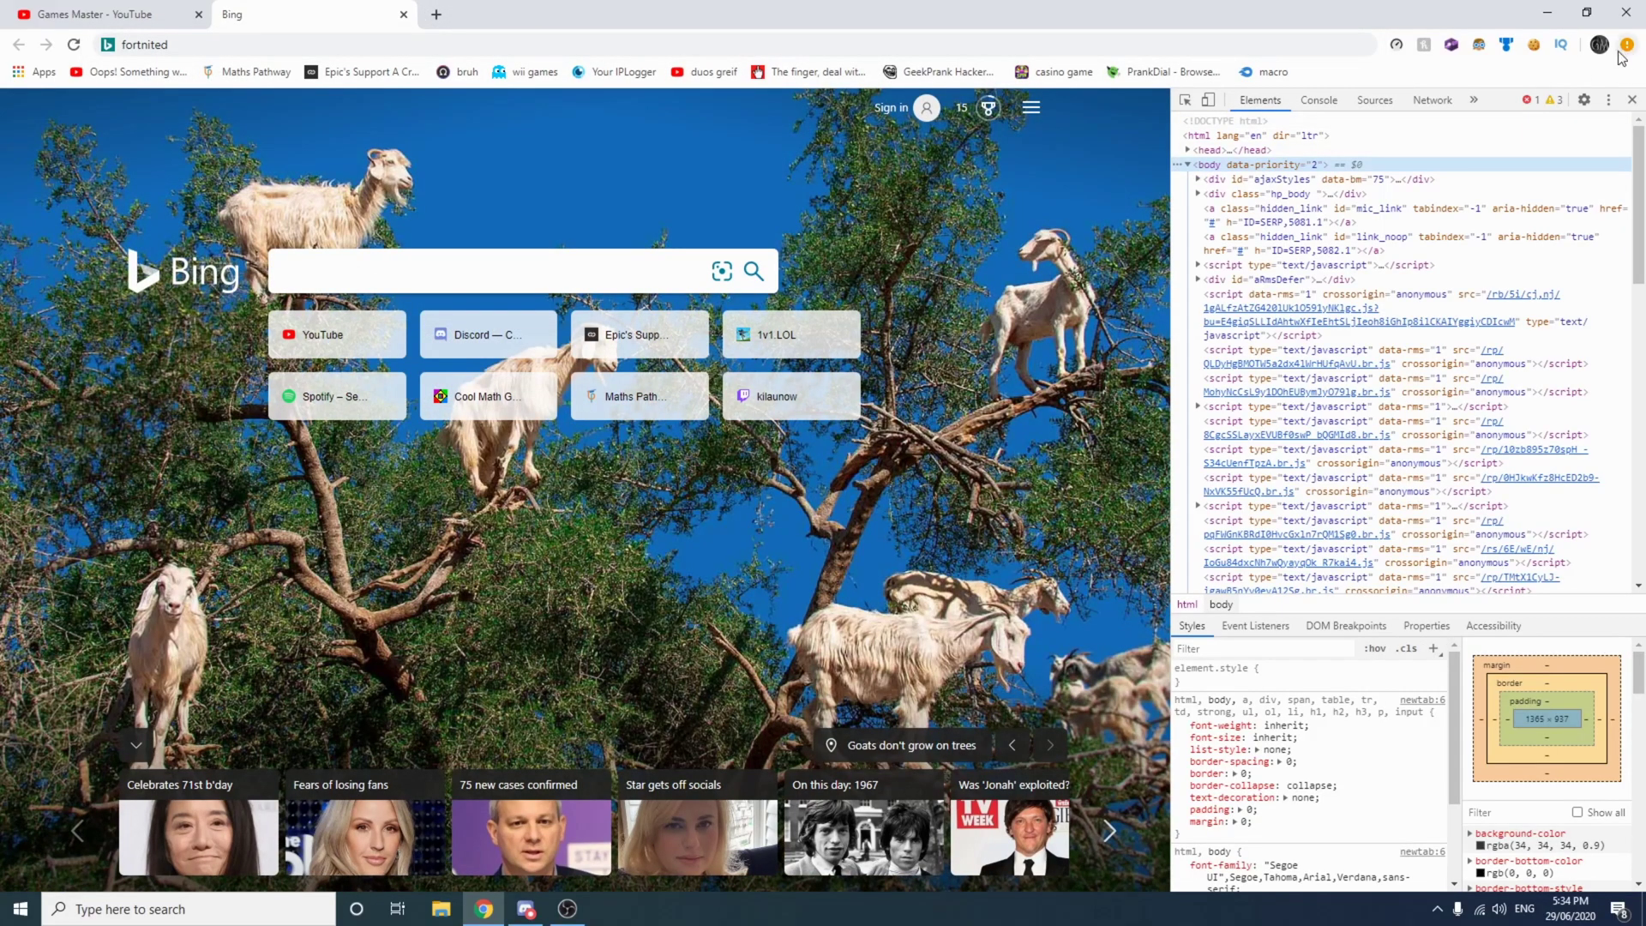
click(1633, 101)
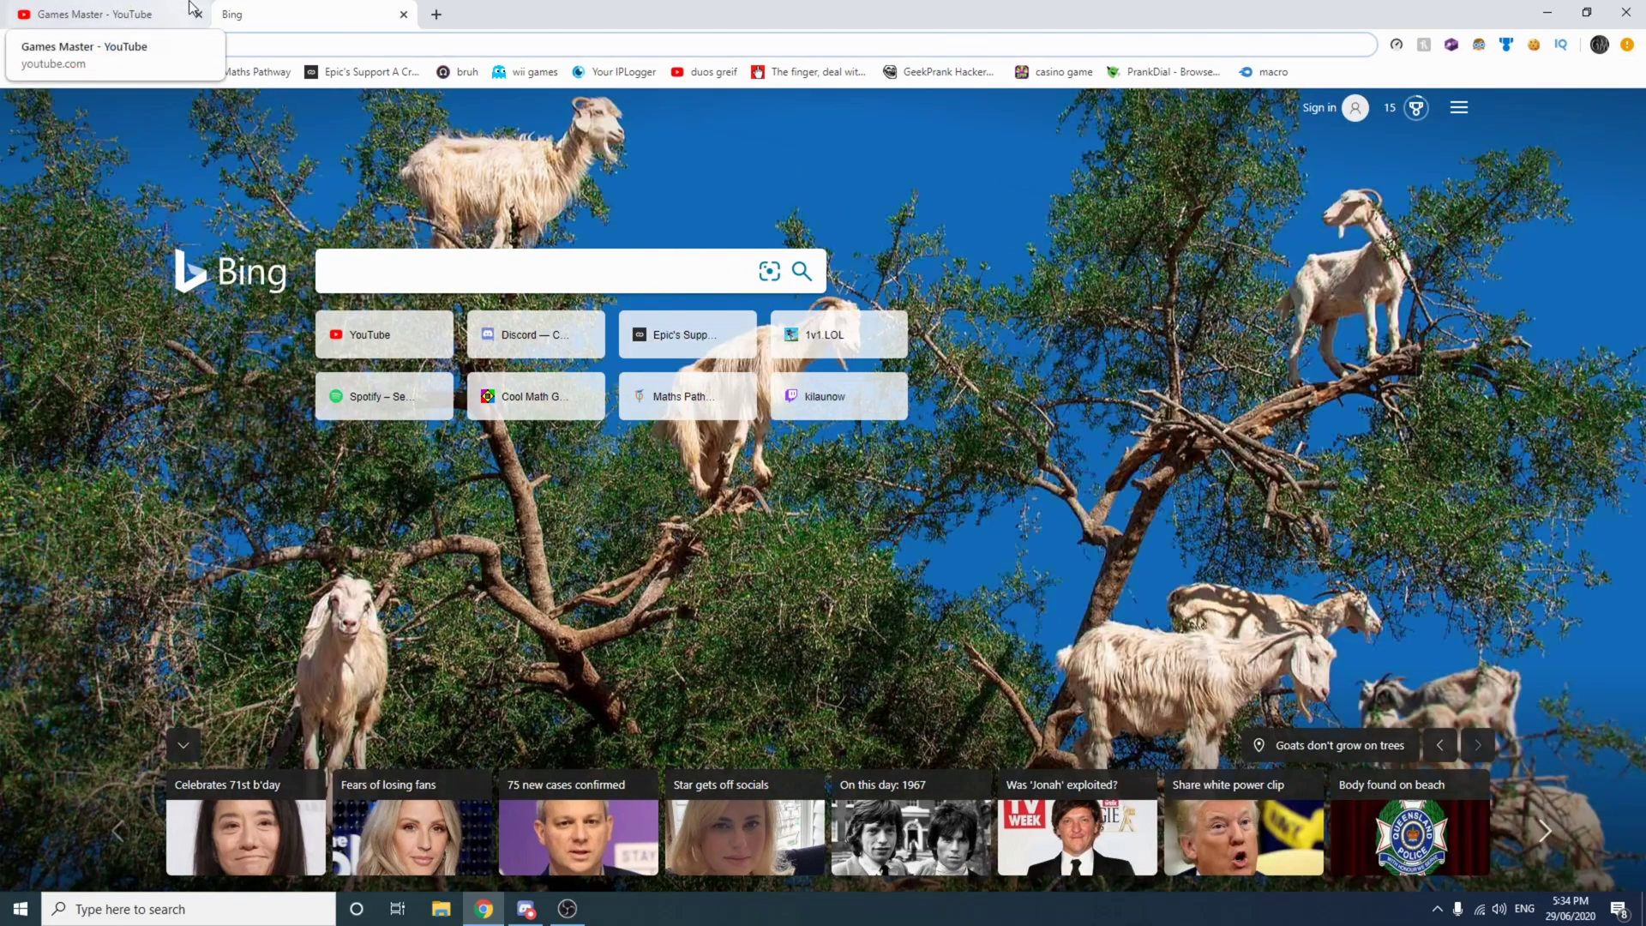
key(ctrl+l)
text(fortnite.dev)
key(Return)
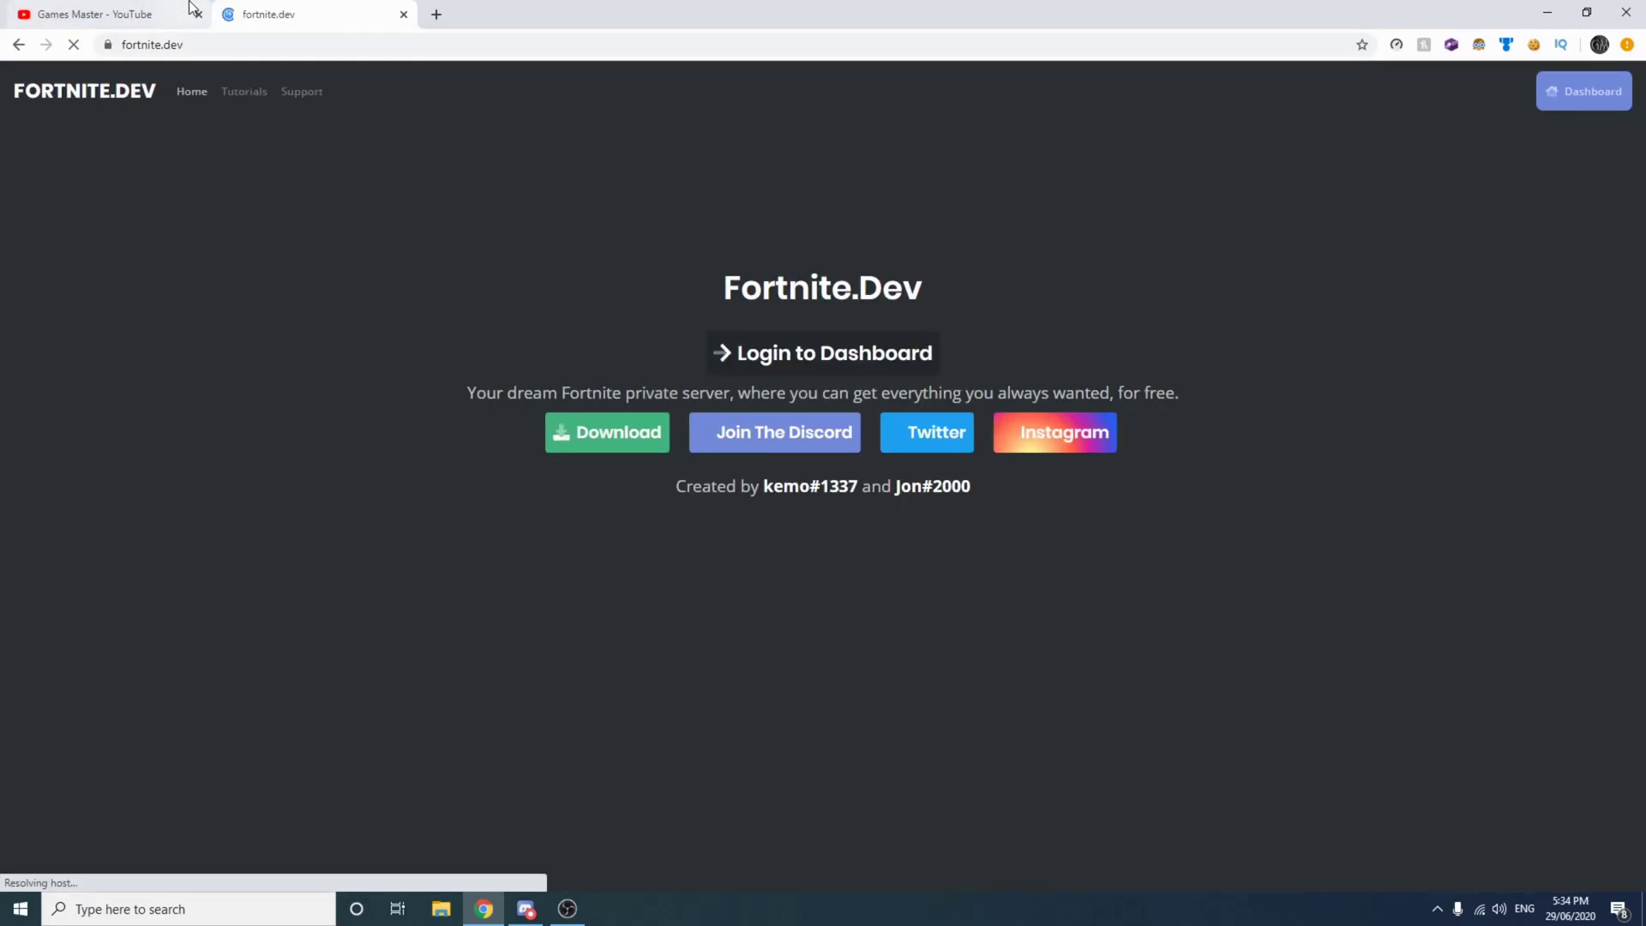
Search Bing for 'fortnite dev' from another new tab.
click(436, 15)
text(fortnite dev)
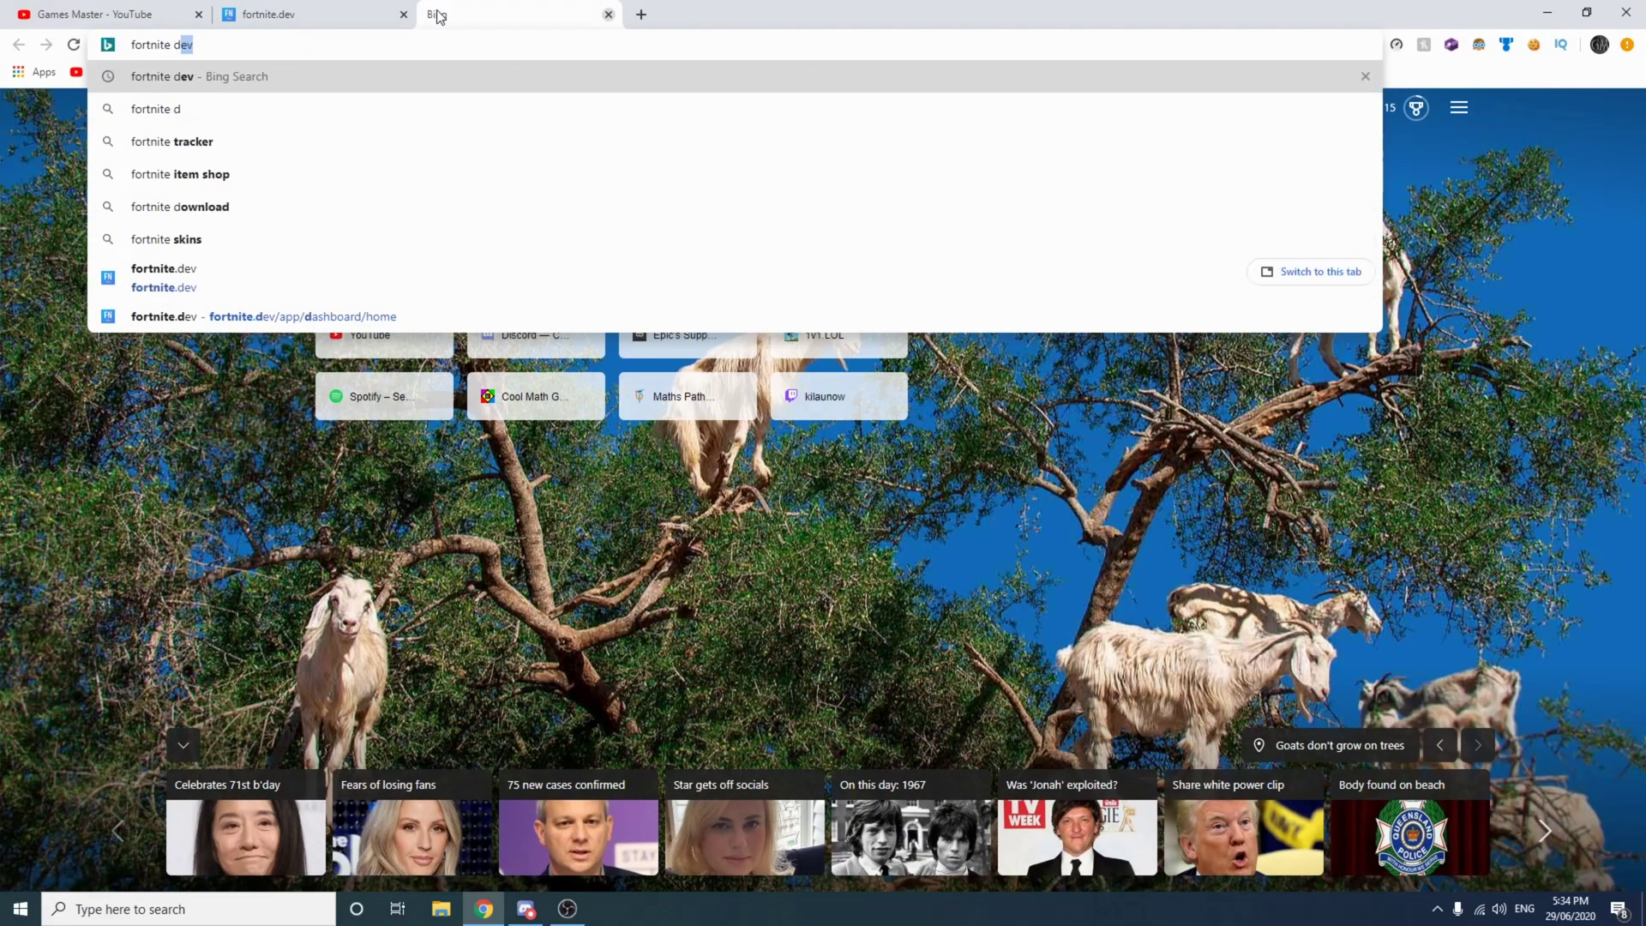
key(Return)
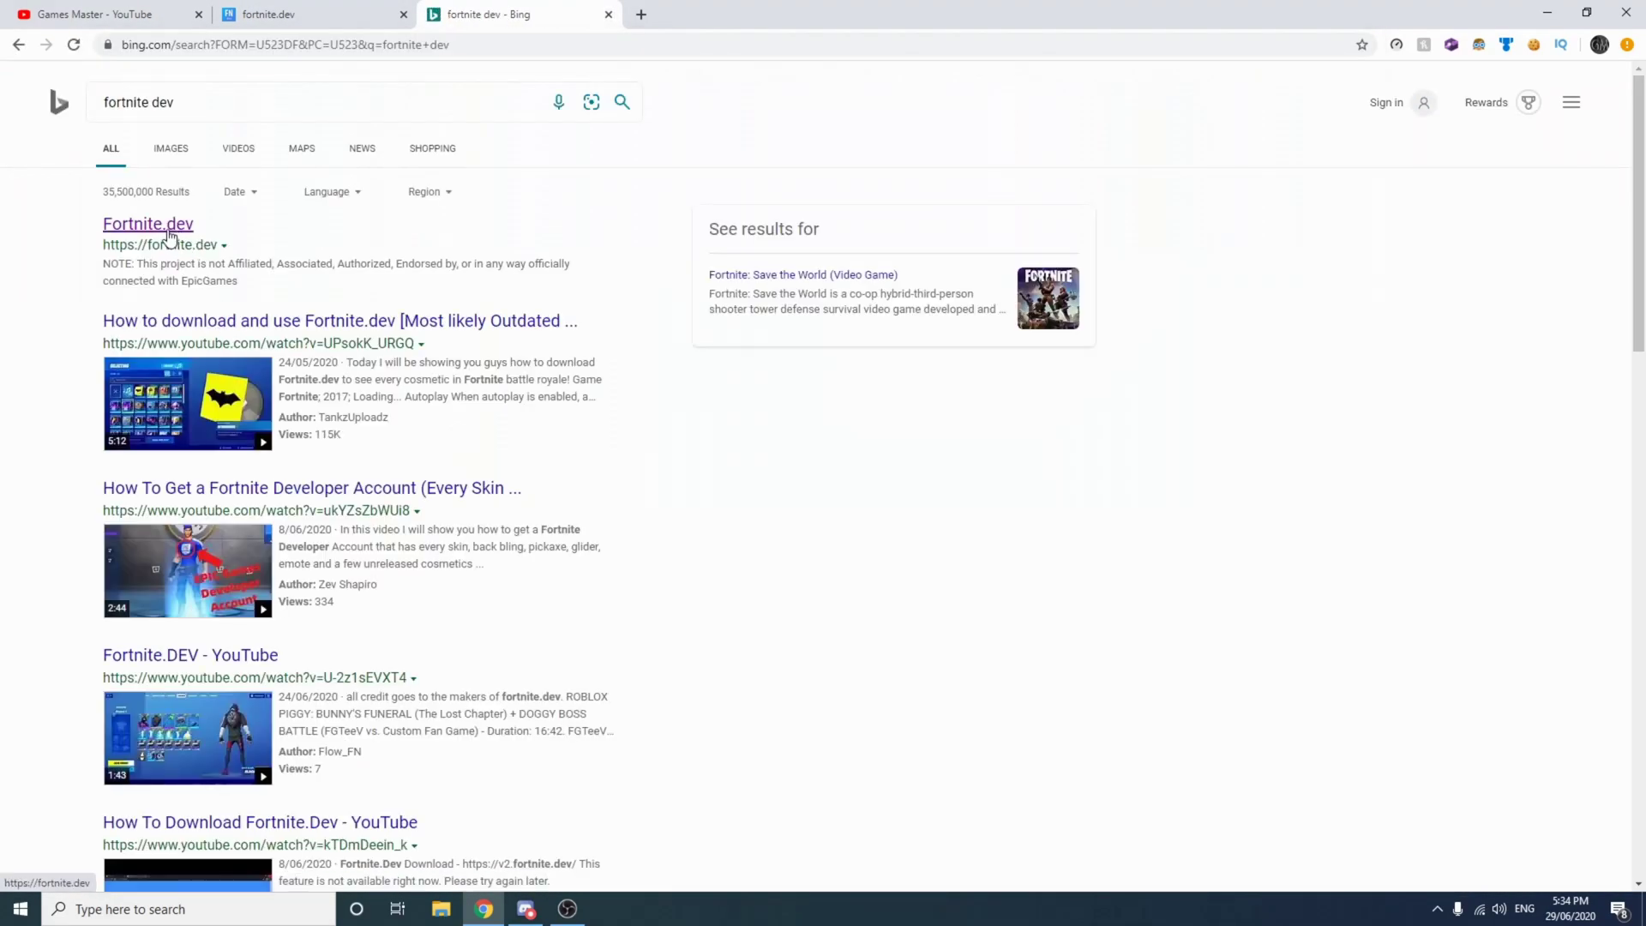
Open the Fortnite.dev result, close the duplicate tab, and authorize Discord to reach the Dashboard.
click(147, 223)
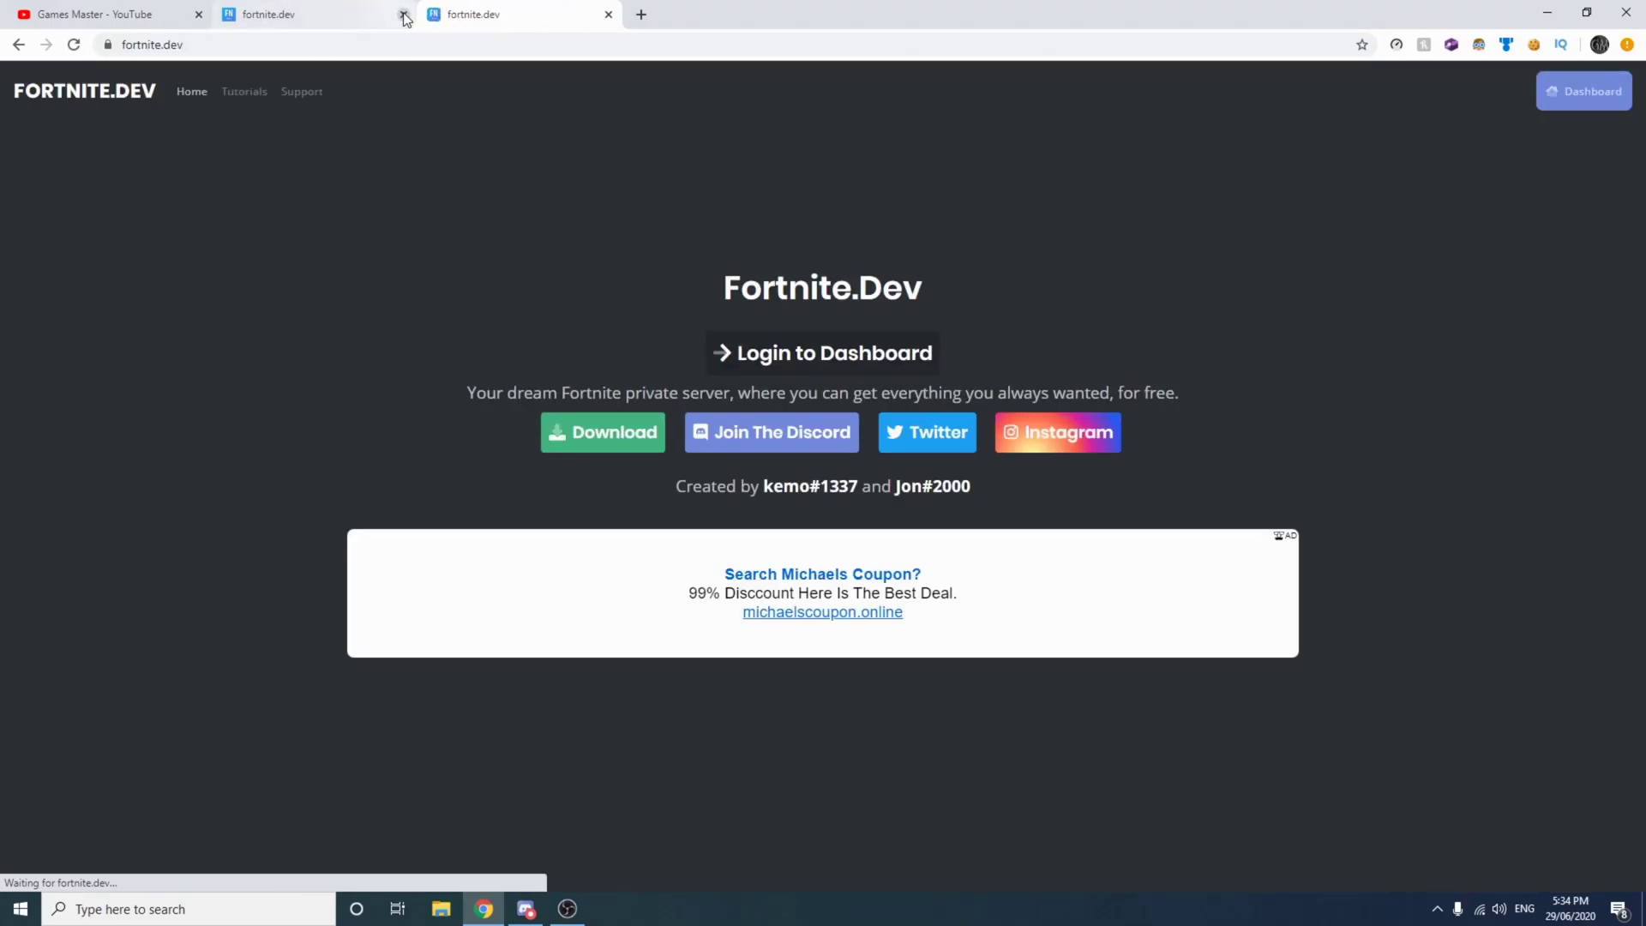
click(403, 15)
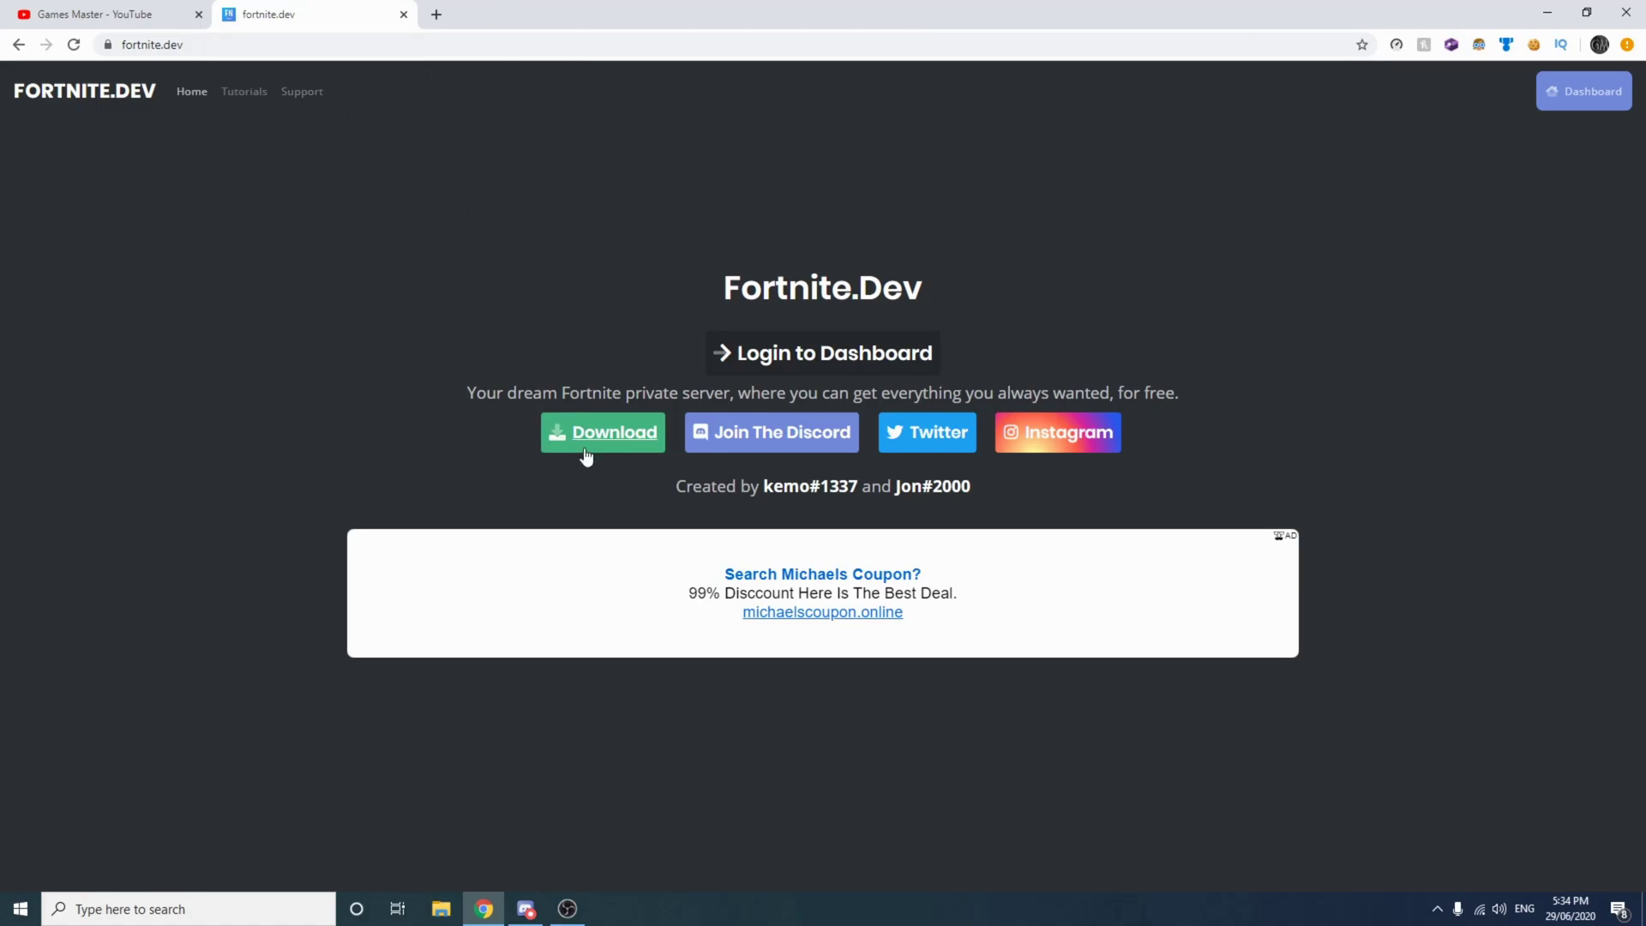
click(1615, 112)
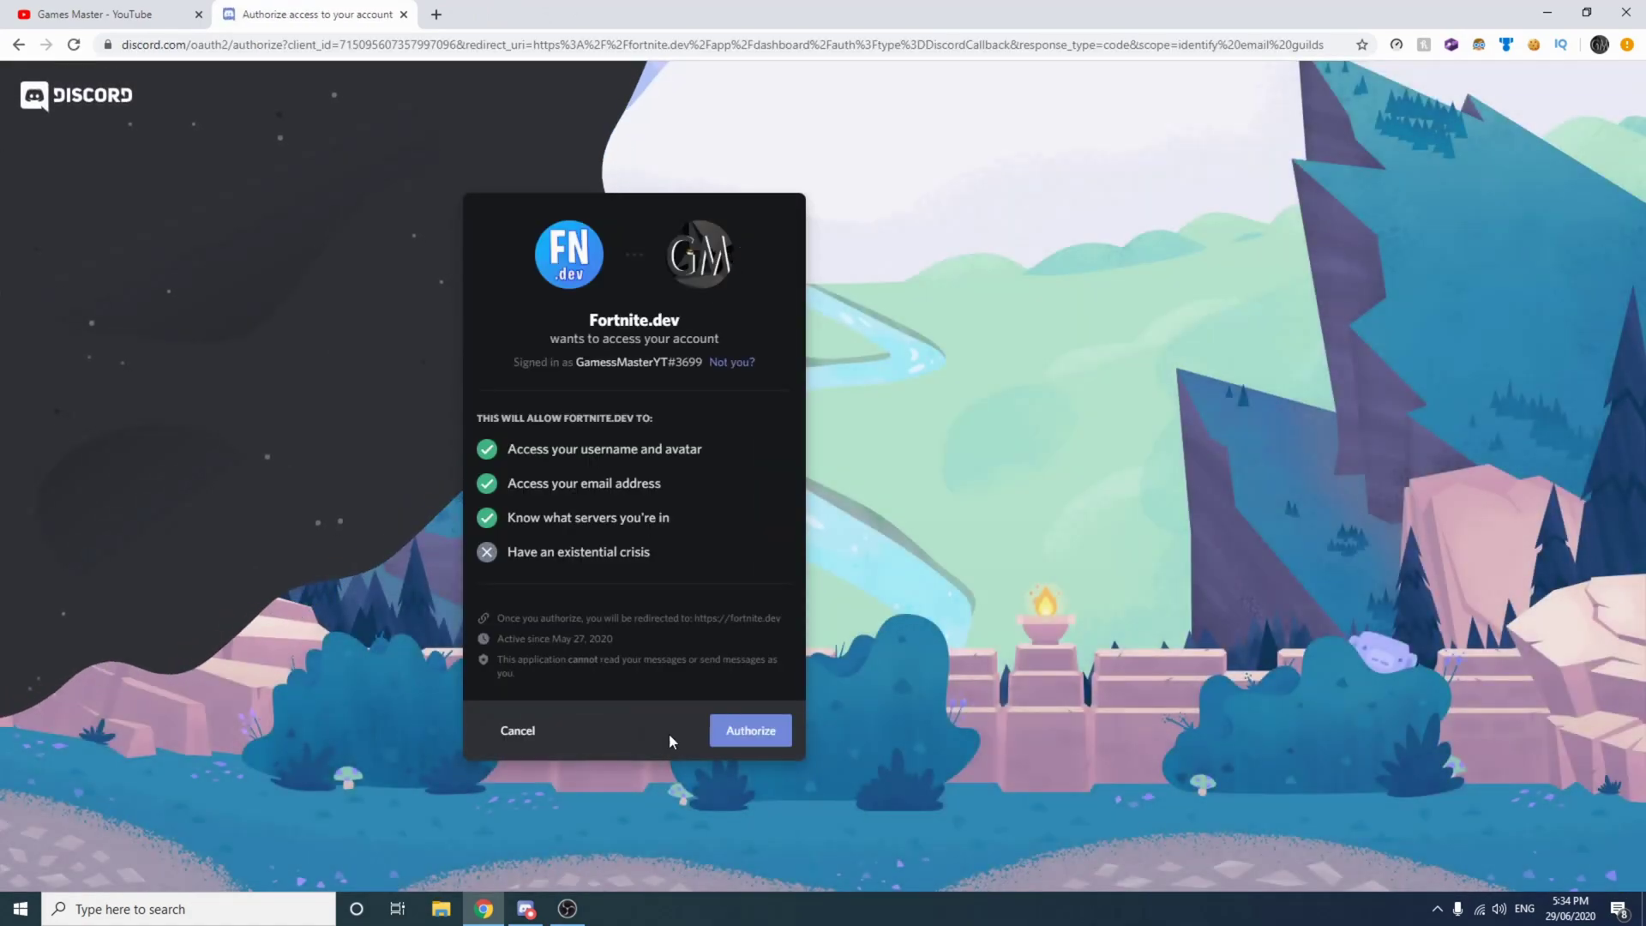
click(748, 742)
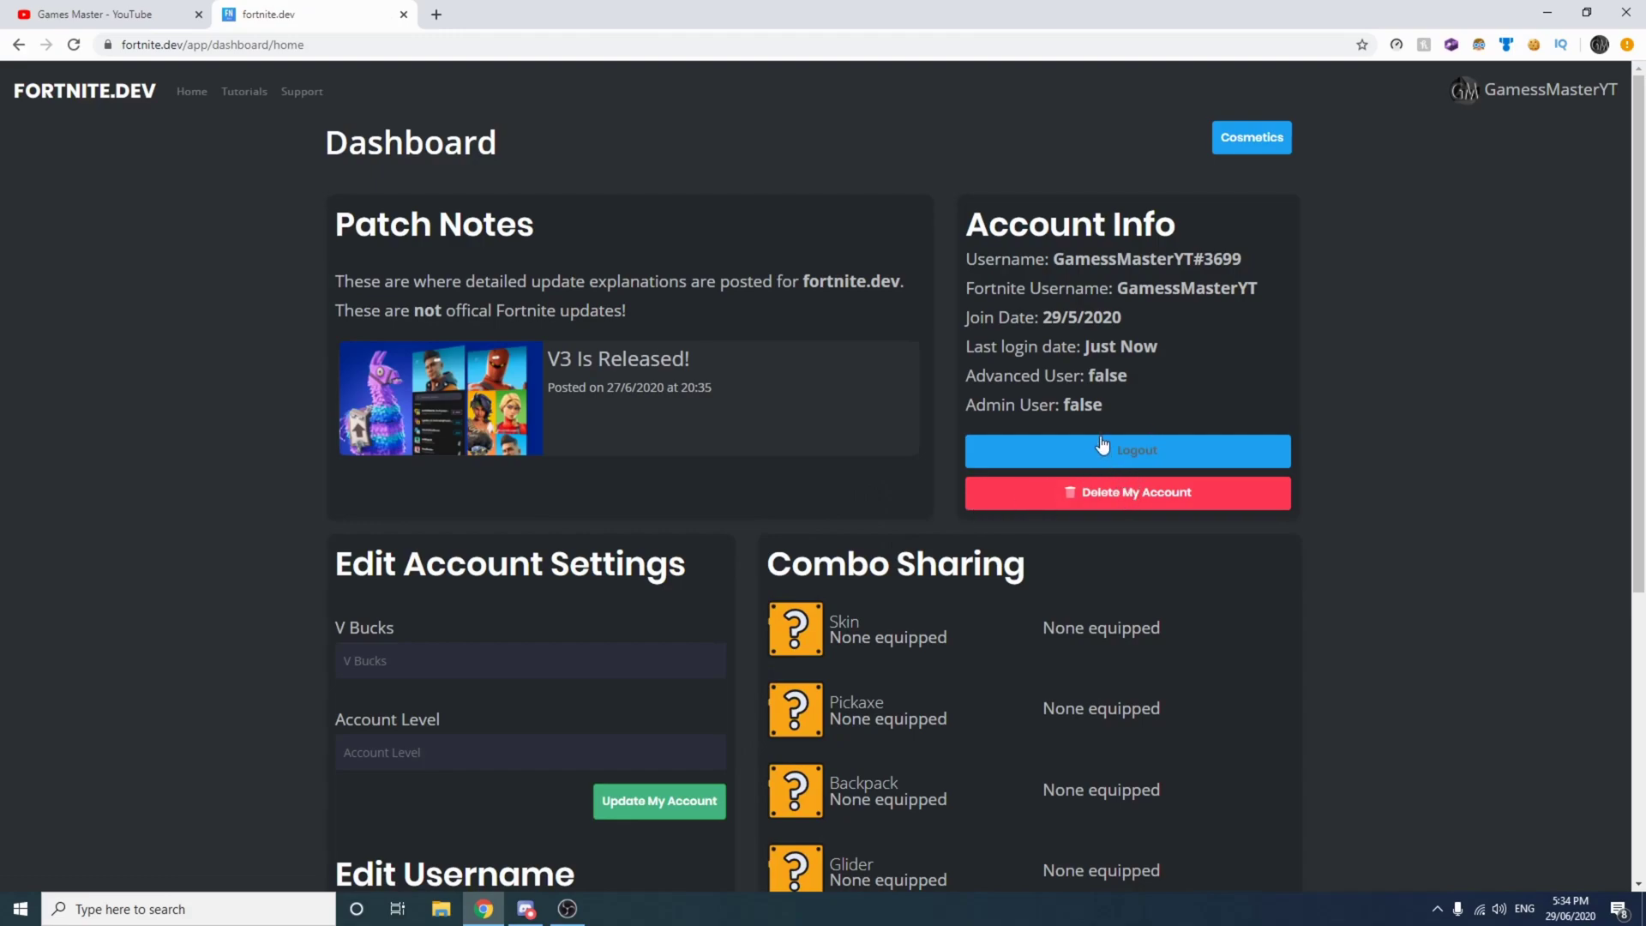
Highlight the account username and Fortnite username values on the dashboard.
drag(1060, 283, 1197, 283)
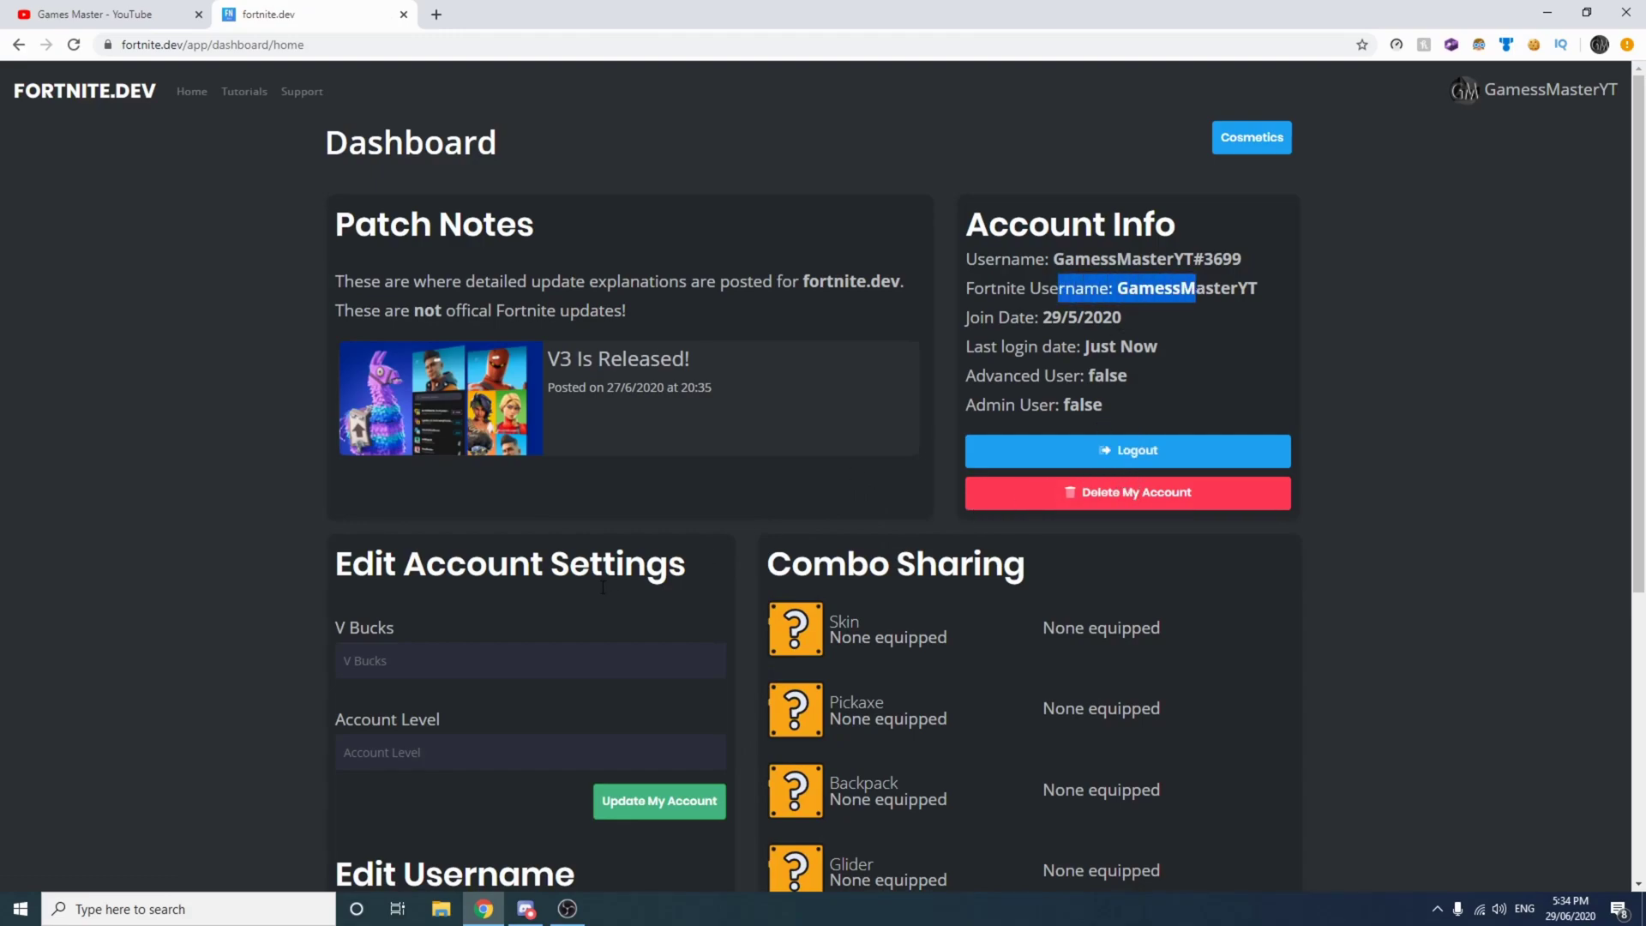
click(1142, 253)
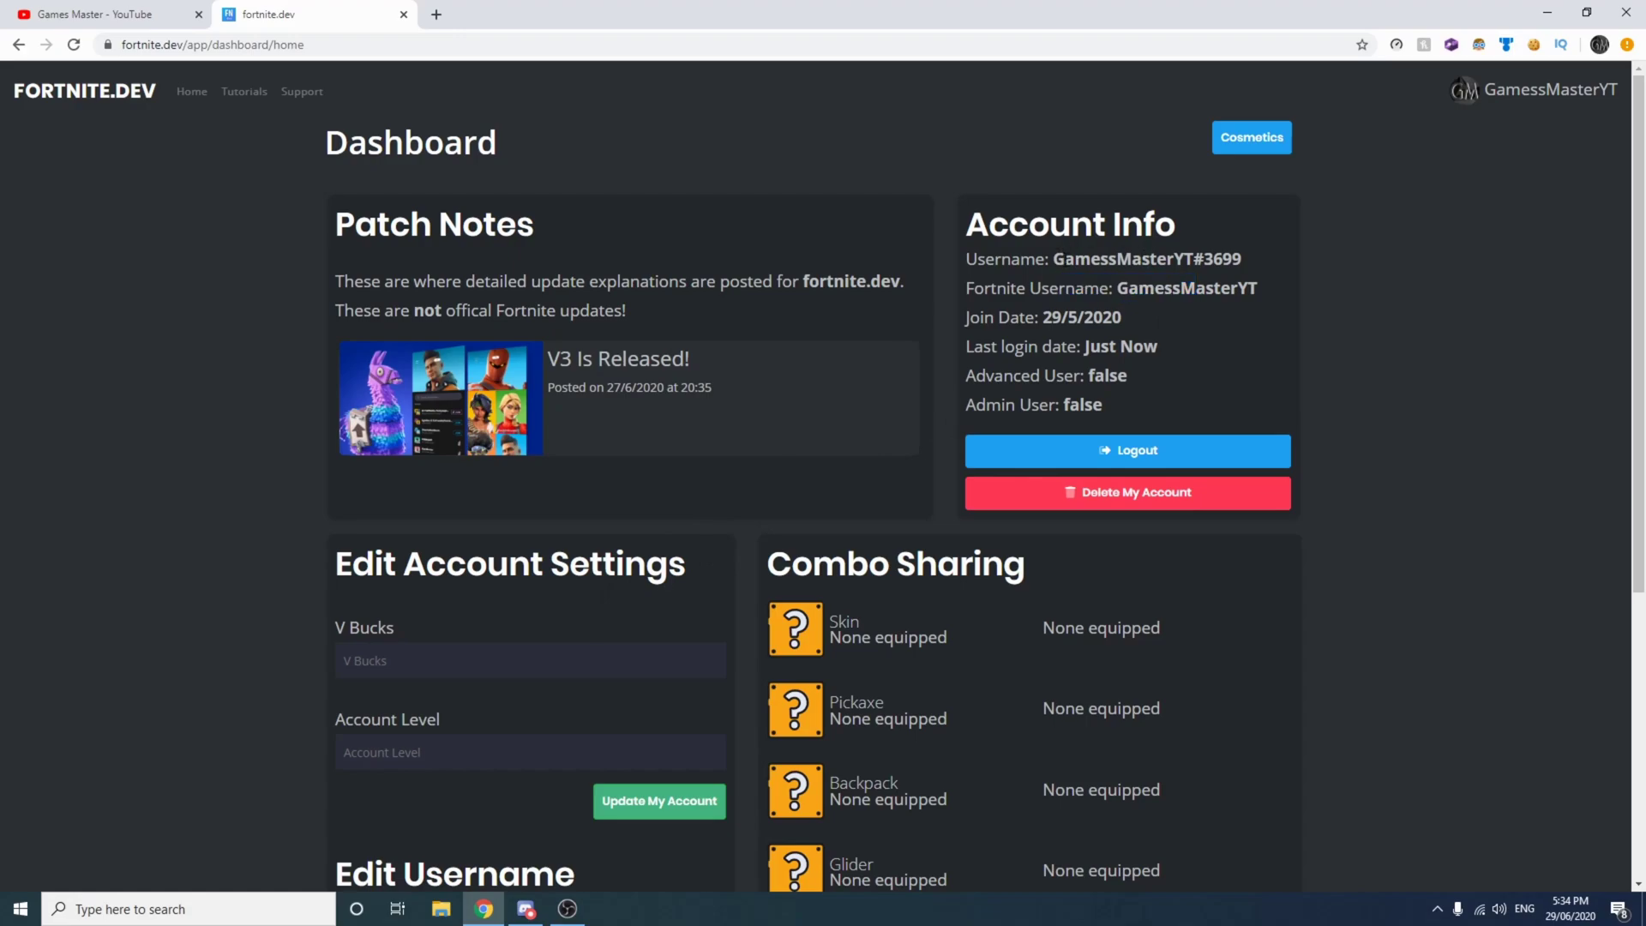
drag(1063, 258, 1222, 258)
drag(1109, 288, 1239, 288)
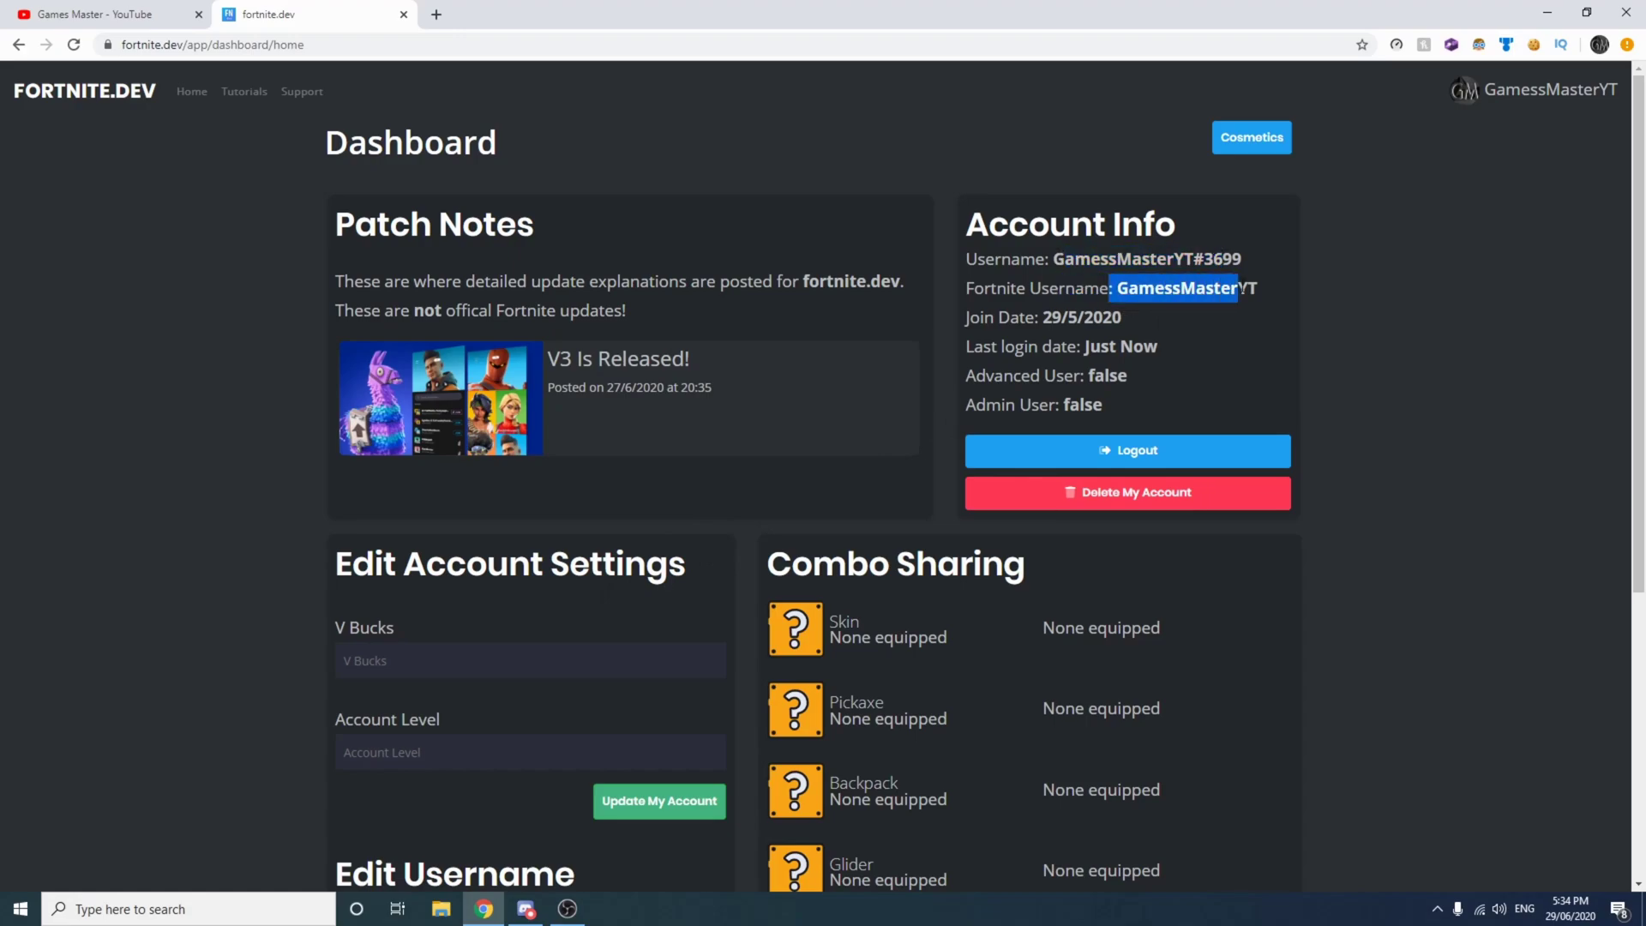
scroll(809, 462, down, 2)
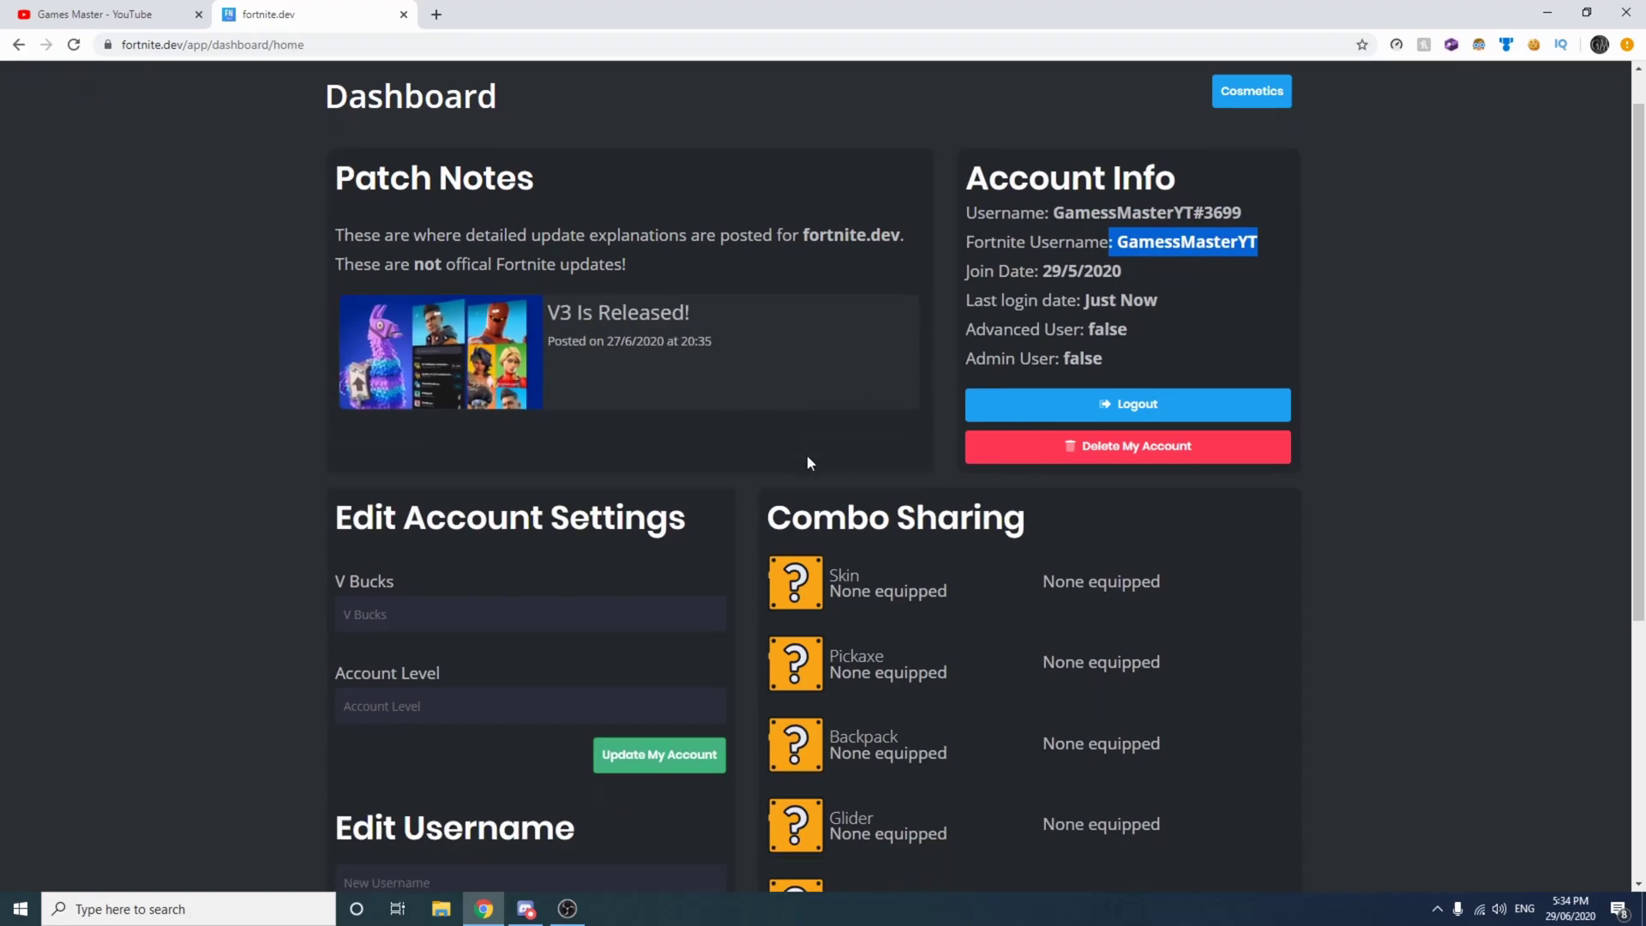
Enter 696969 in the V Bucks field.
click(506, 490)
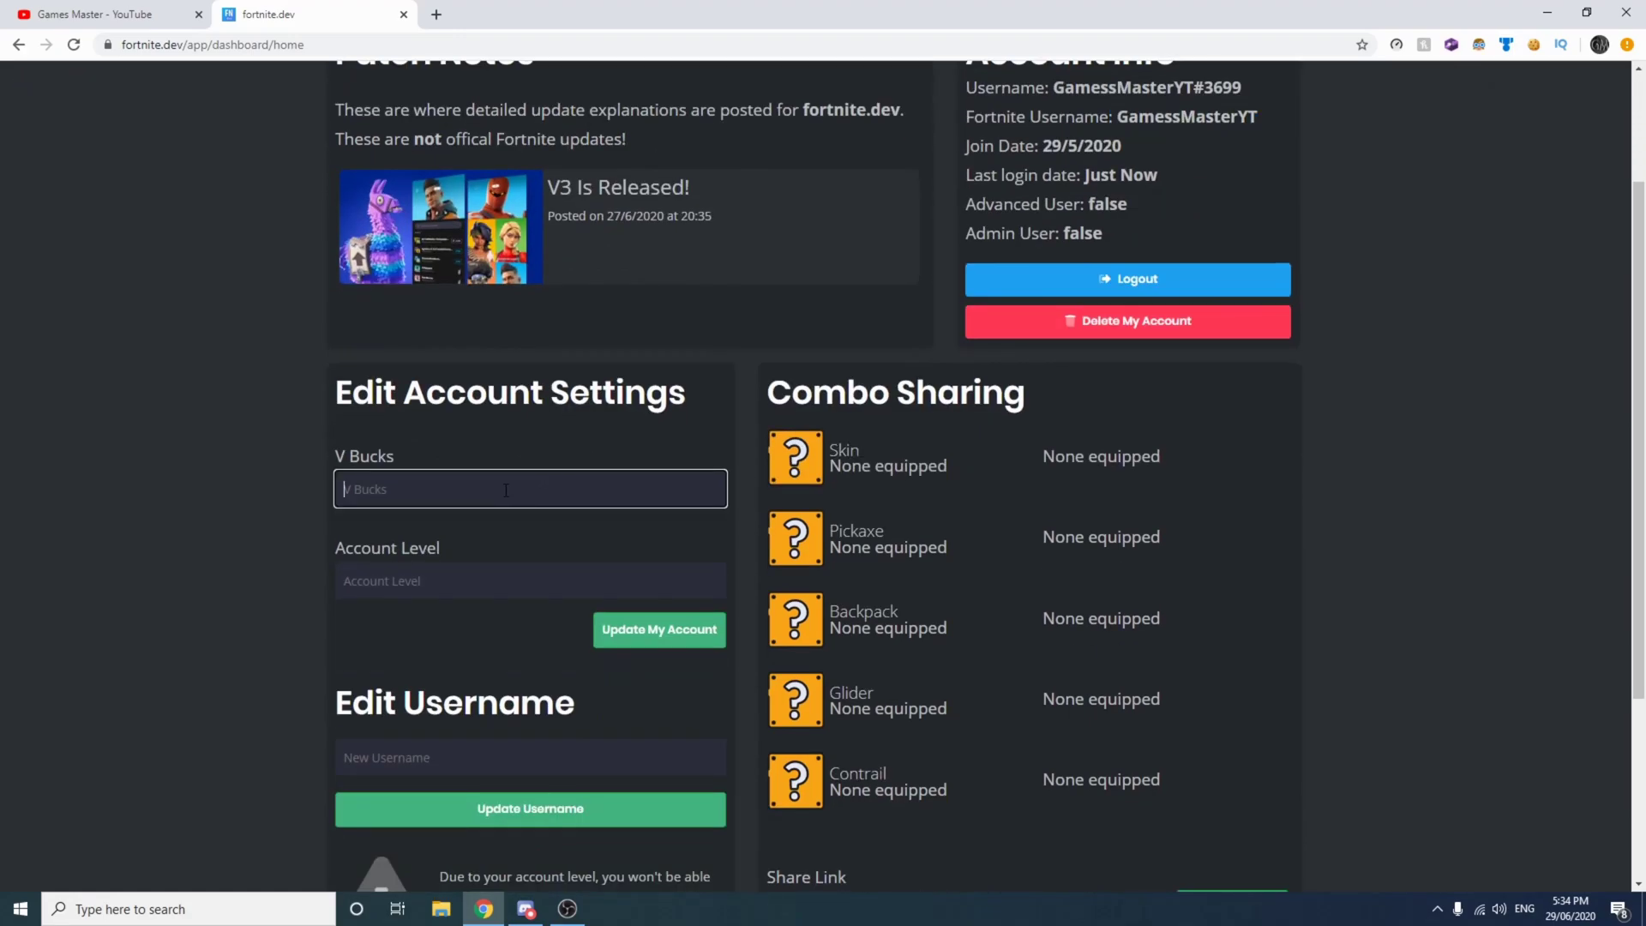
scroll(507, 488, down, 1)
scroll(508, 485, down, 2)
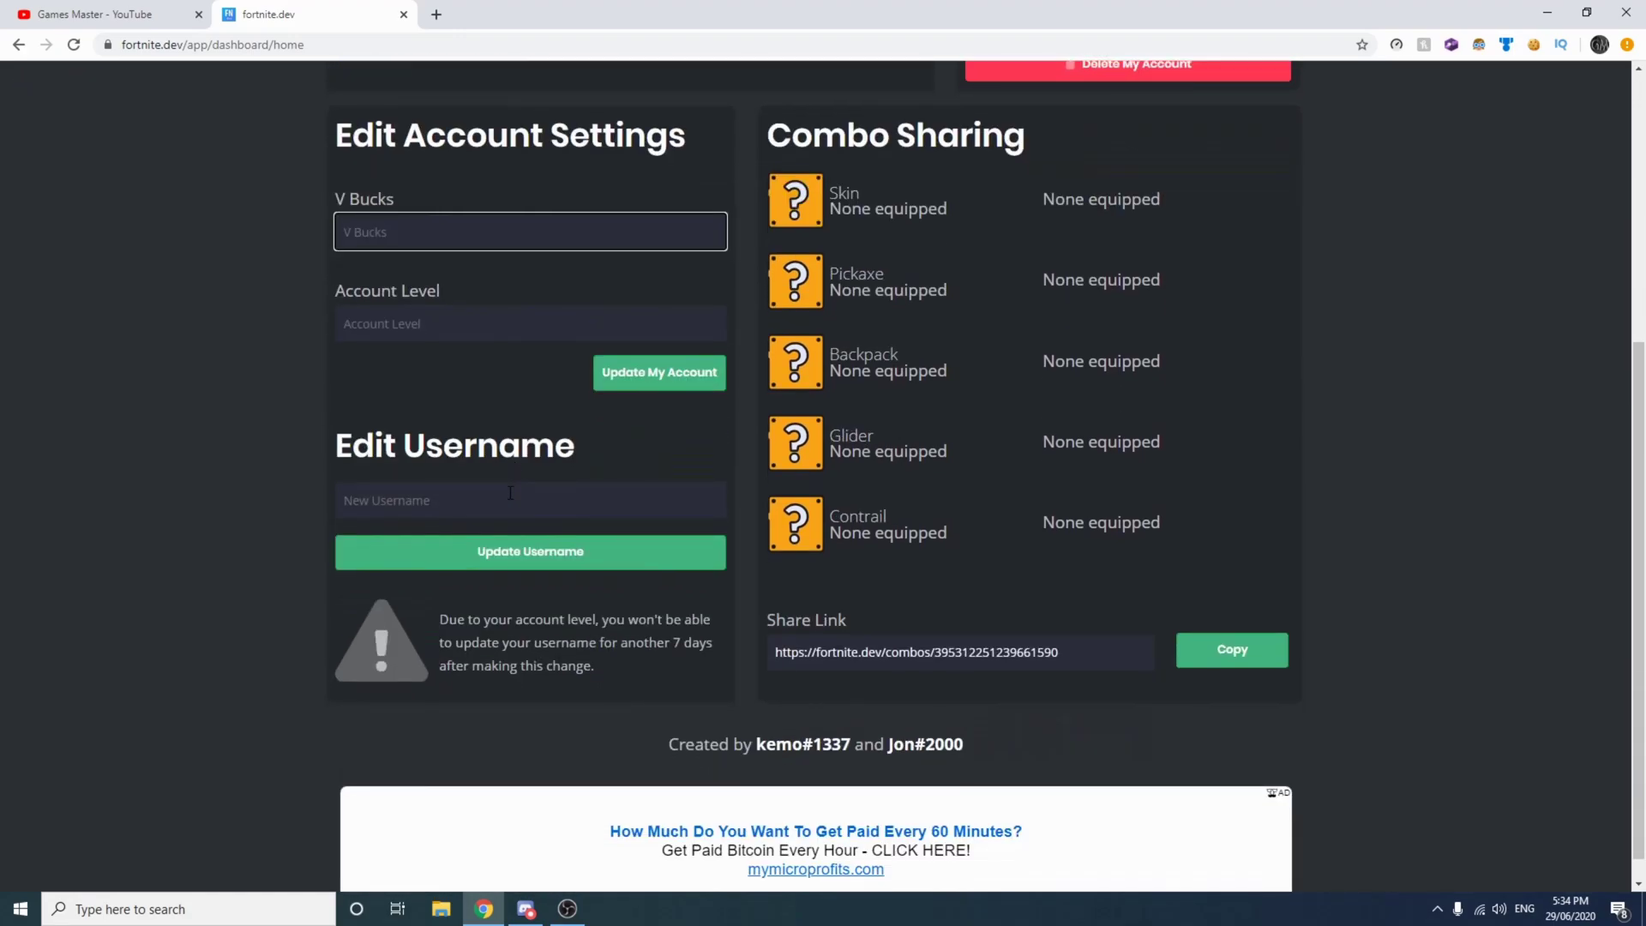
scroll(510, 493, up, 2)
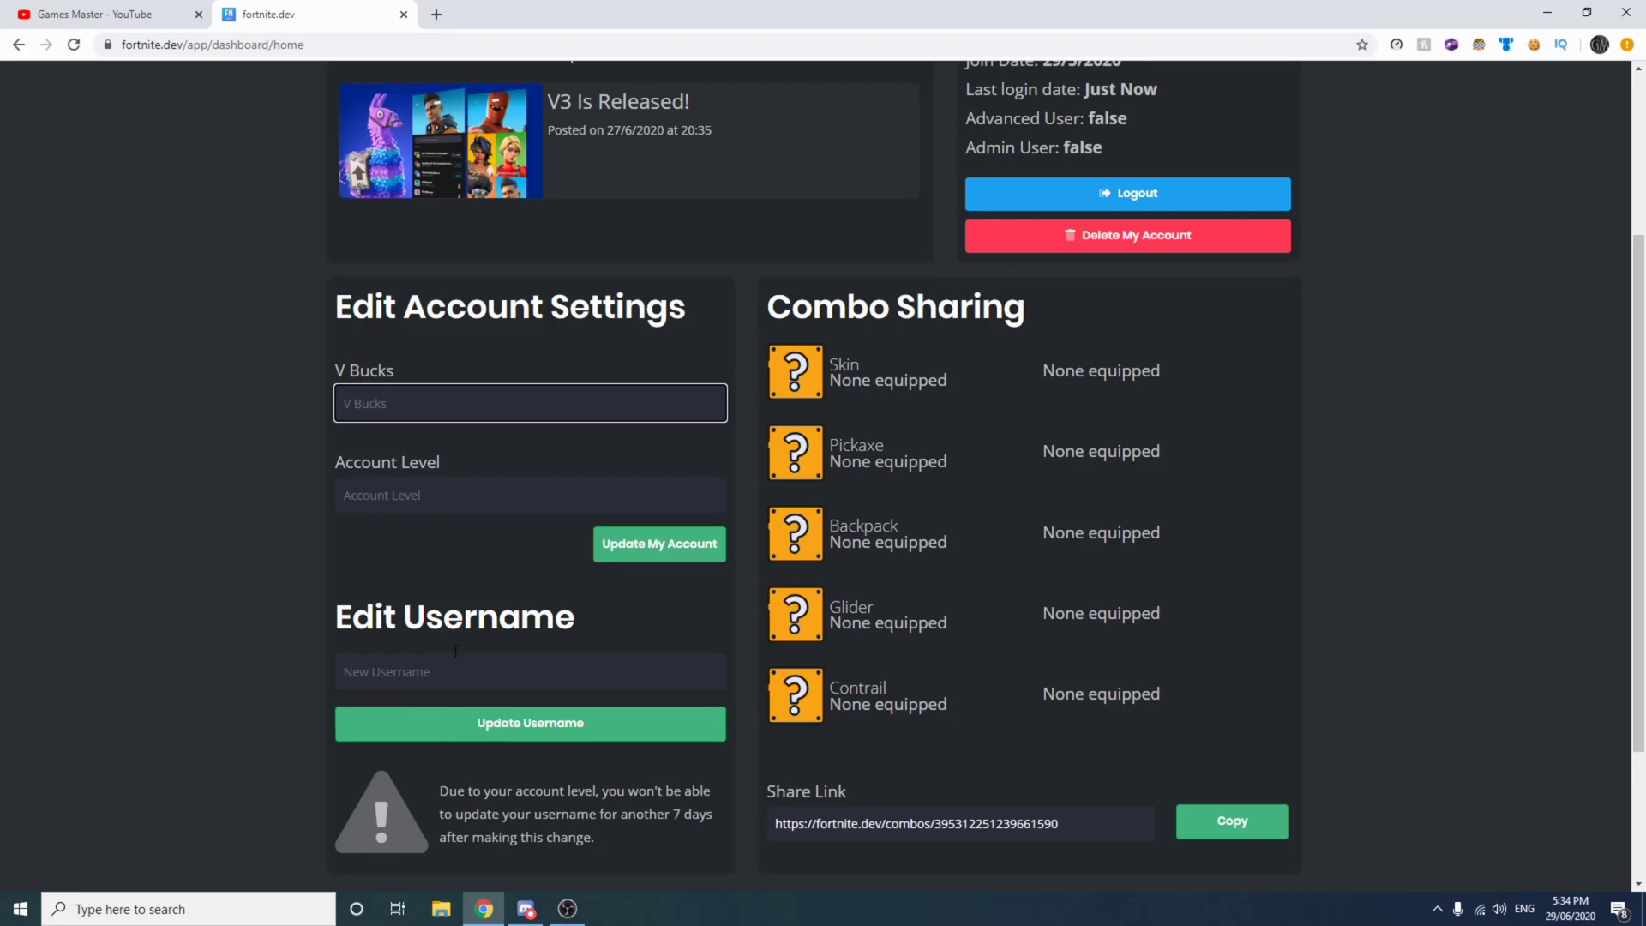
click(462, 495)
click(485, 414)
text(696969)
Set Account Level to 5000, save the account, and dismiss the success alert.
click(470, 500)
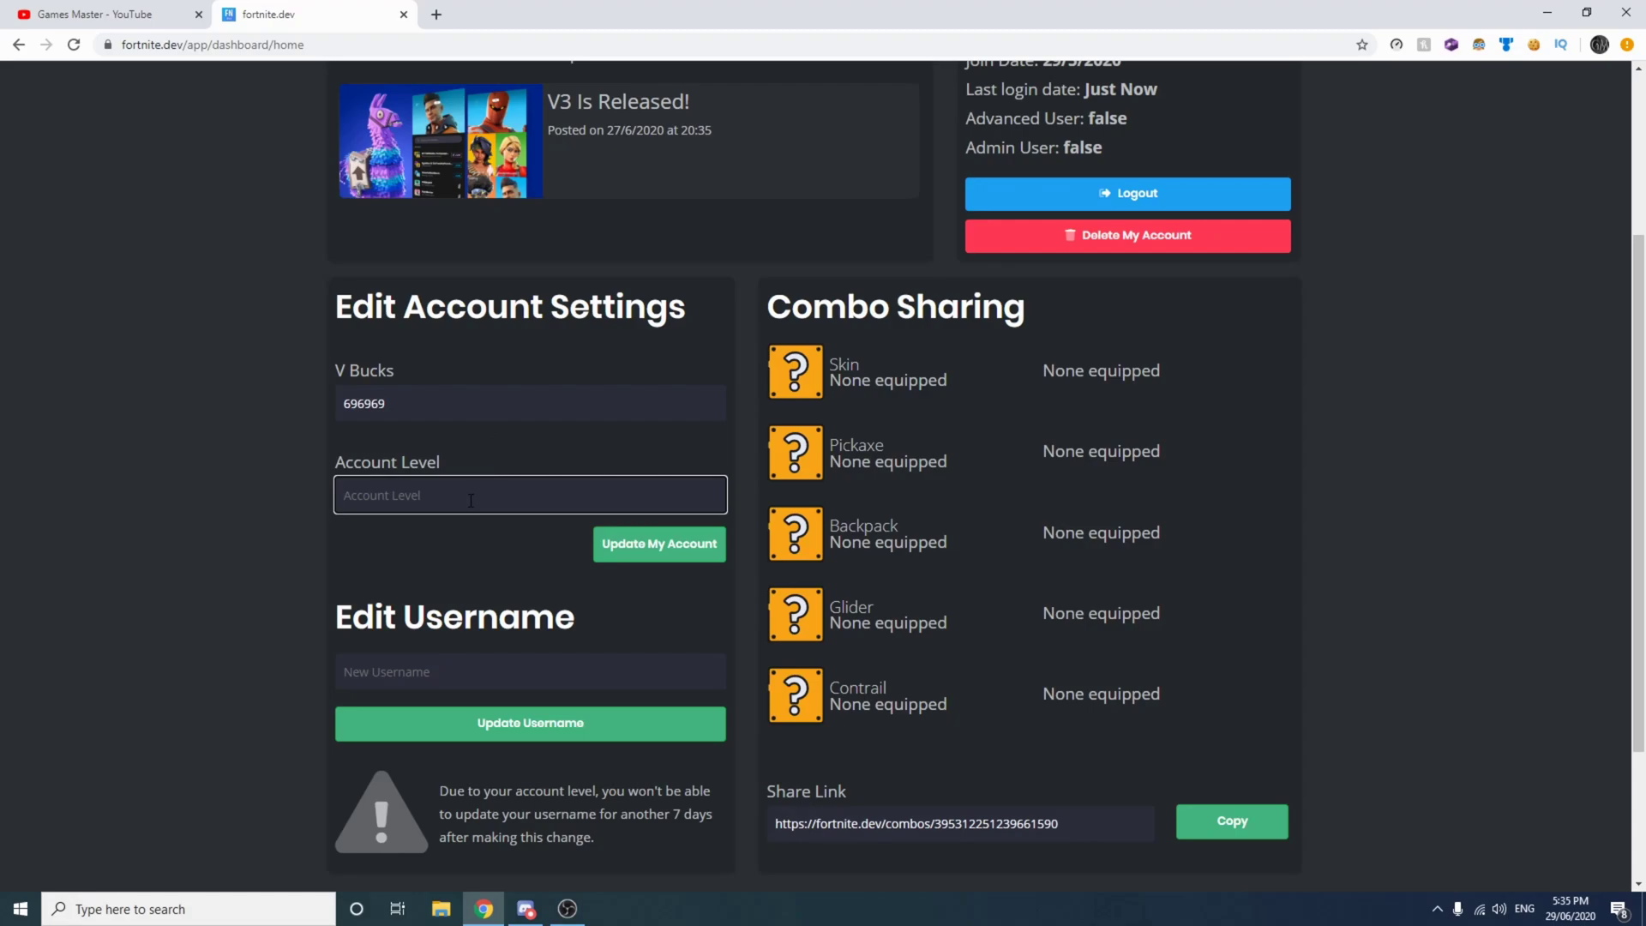
text(5p0)
key(BackSpace)
key(BackSpace)
key(BackSpace)
key(BackSpace)
text(000)
click(646, 553)
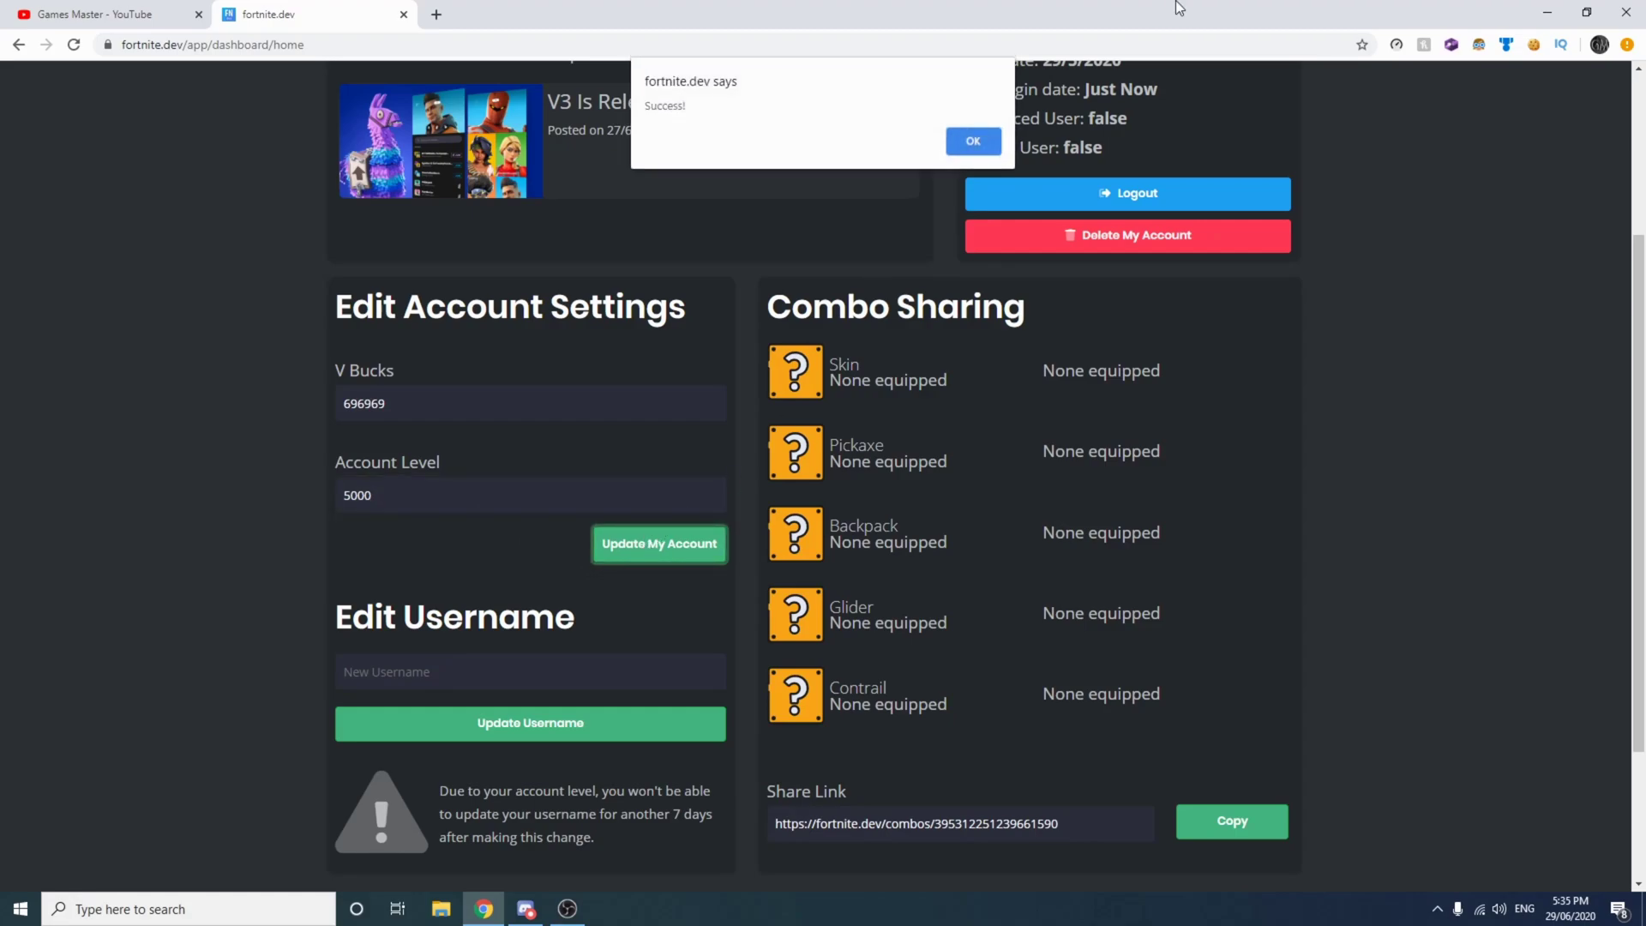
click(971, 143)
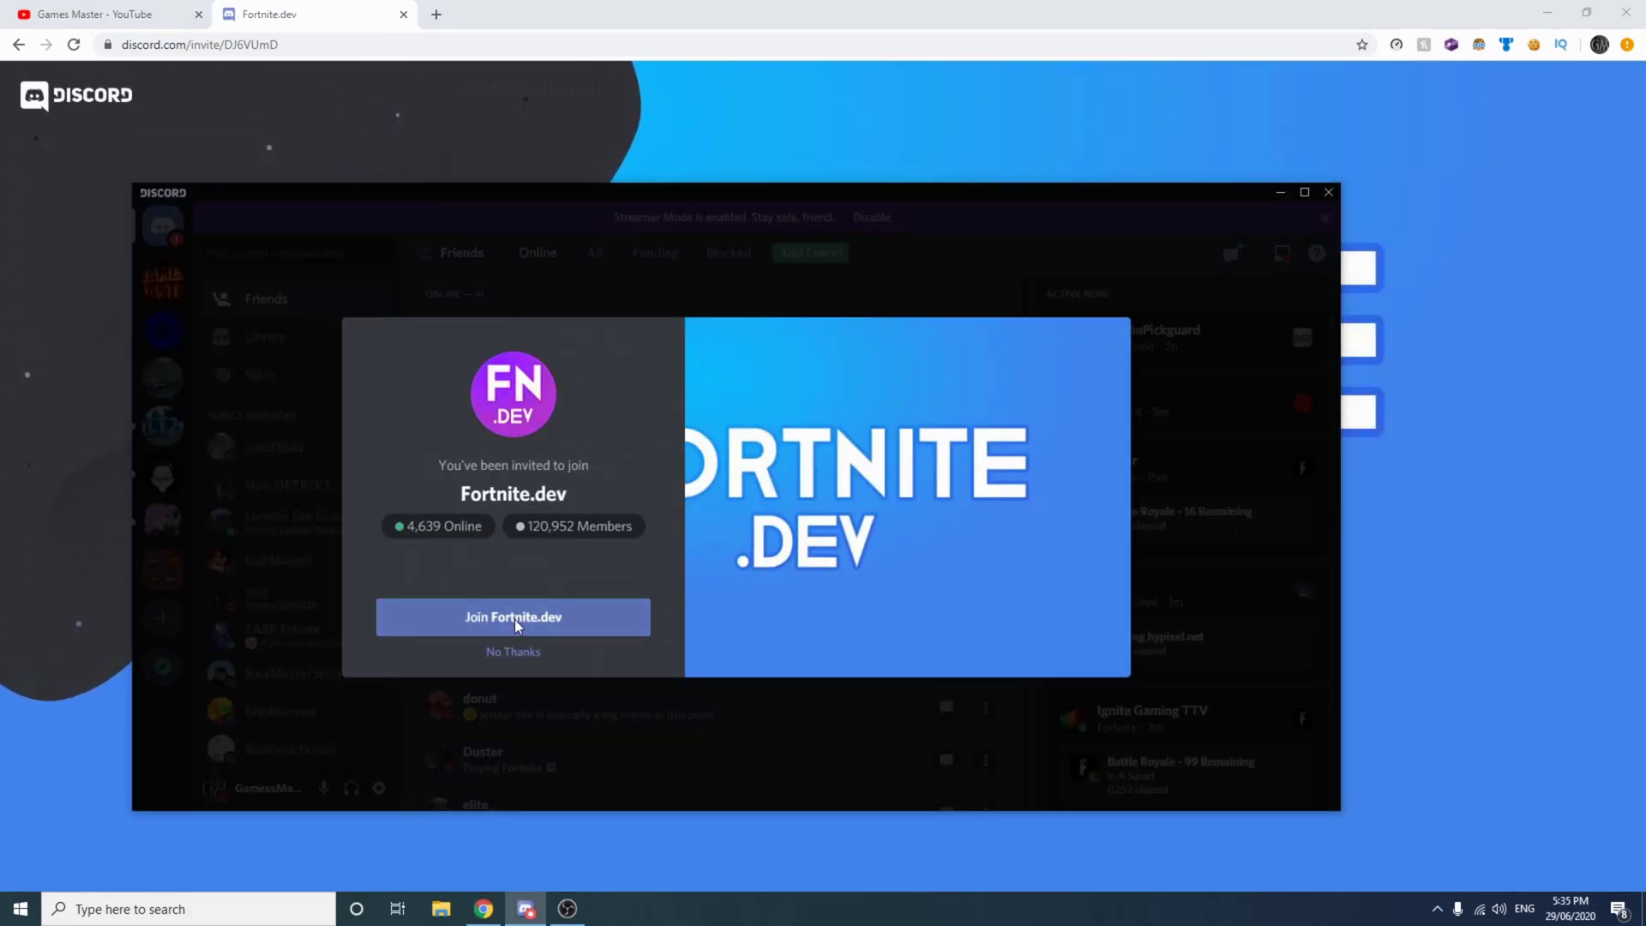
Join the Fortnite.dev Discord server, collapse SERVER STATS, and return to the browser invite tab.
click(514, 619)
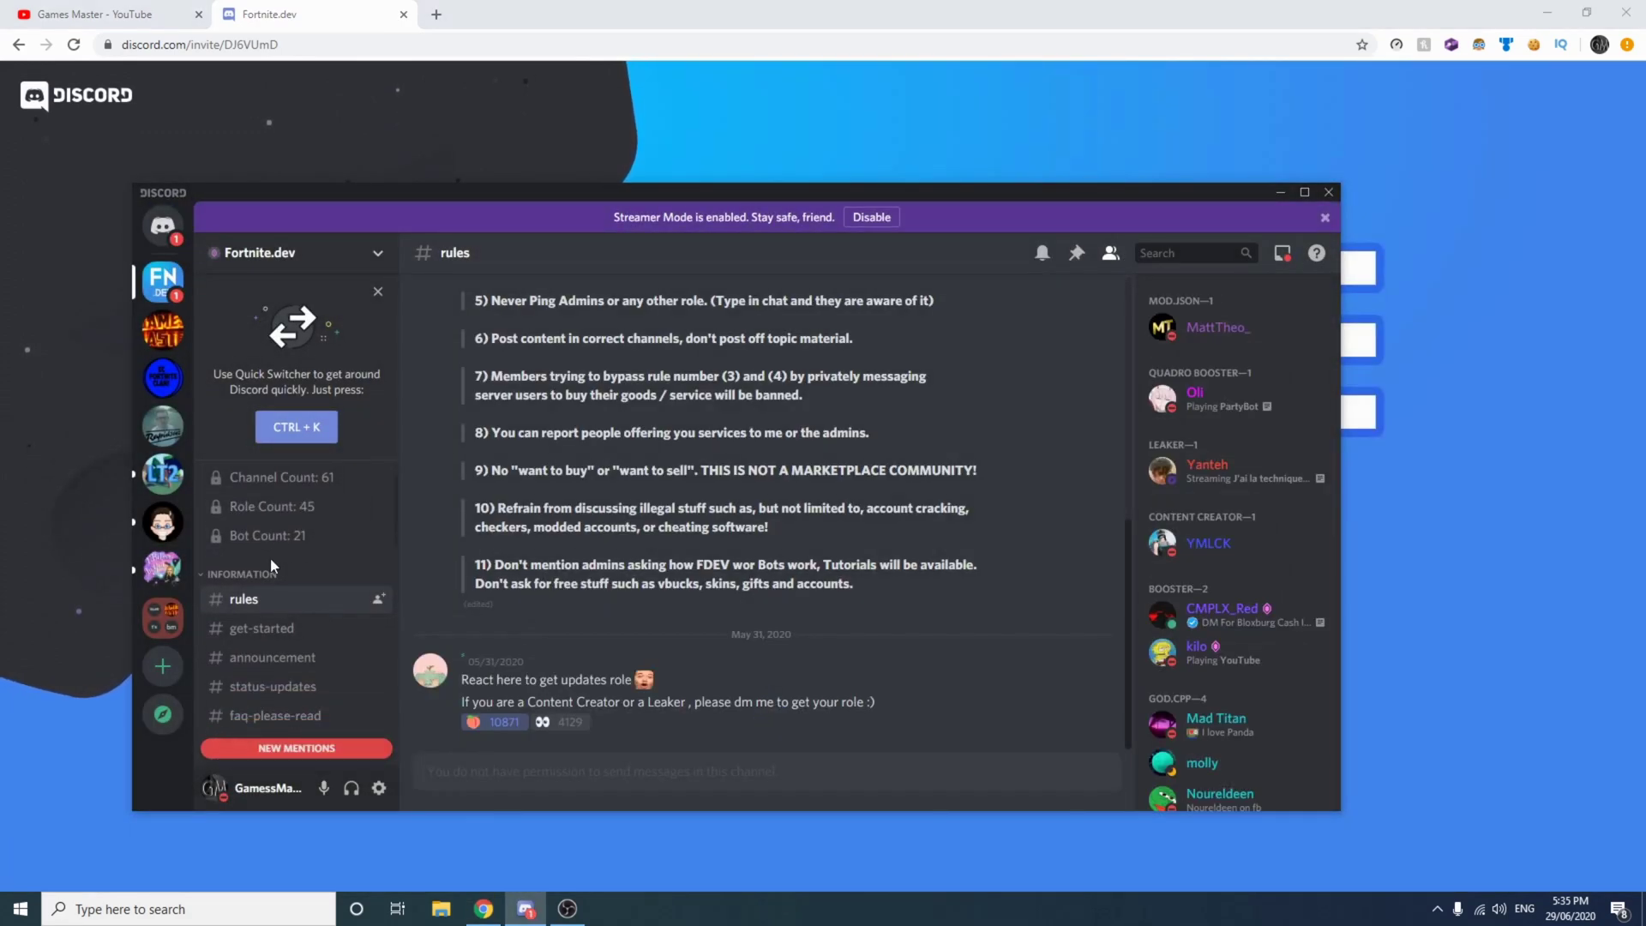
click(257, 483)
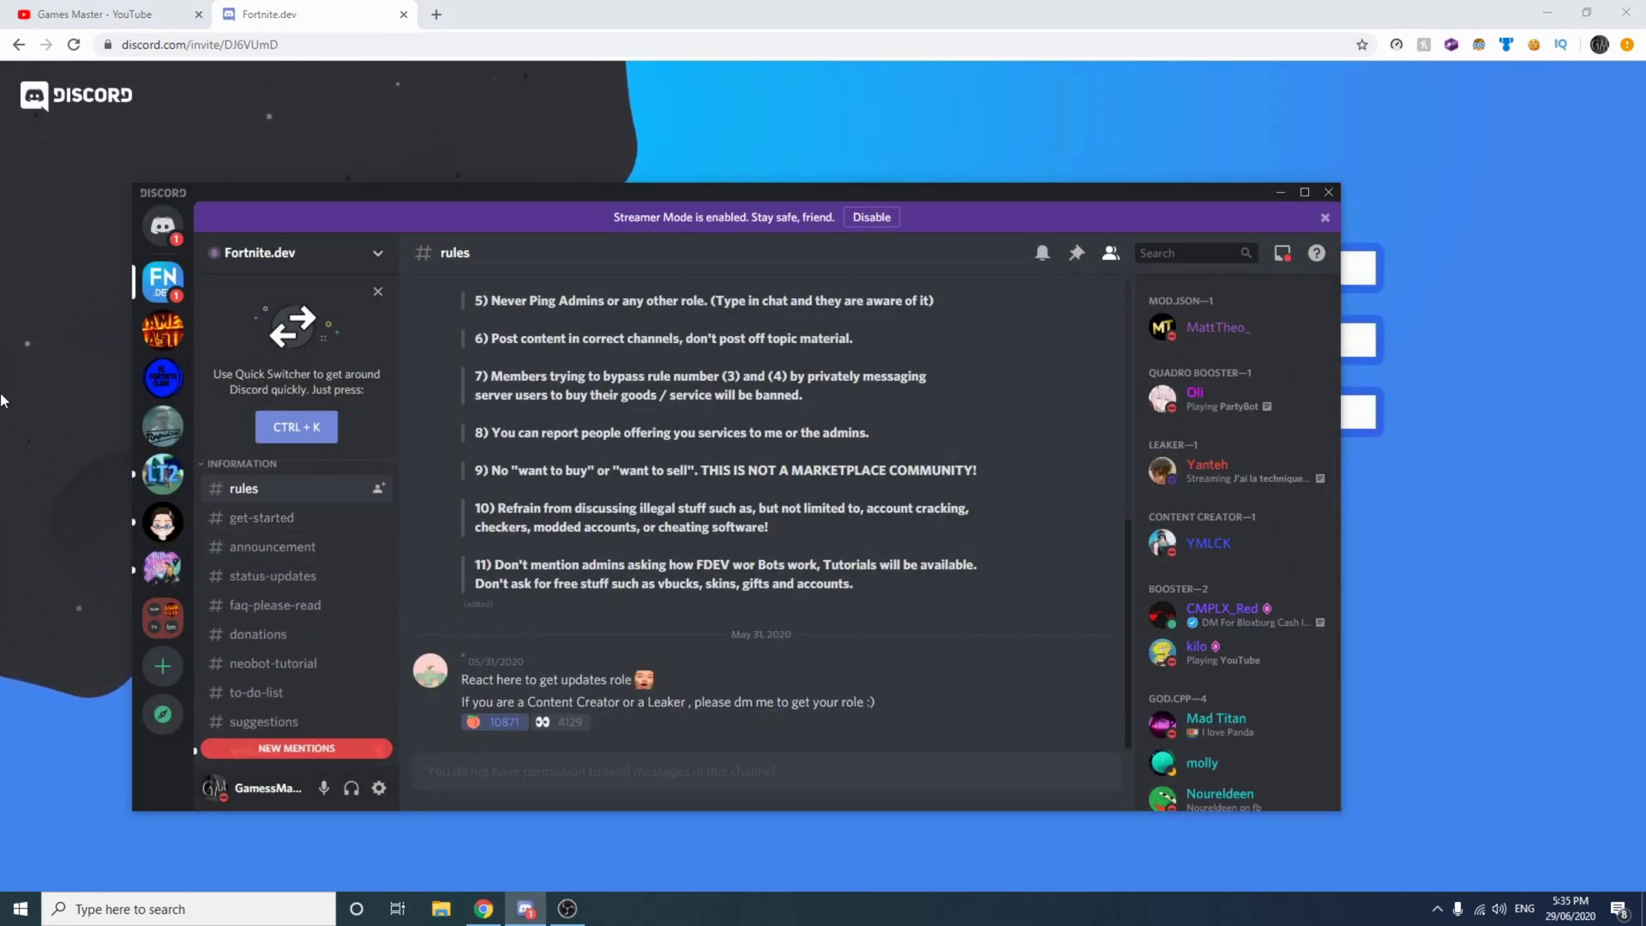
click(167, 10)
click(343, 14)
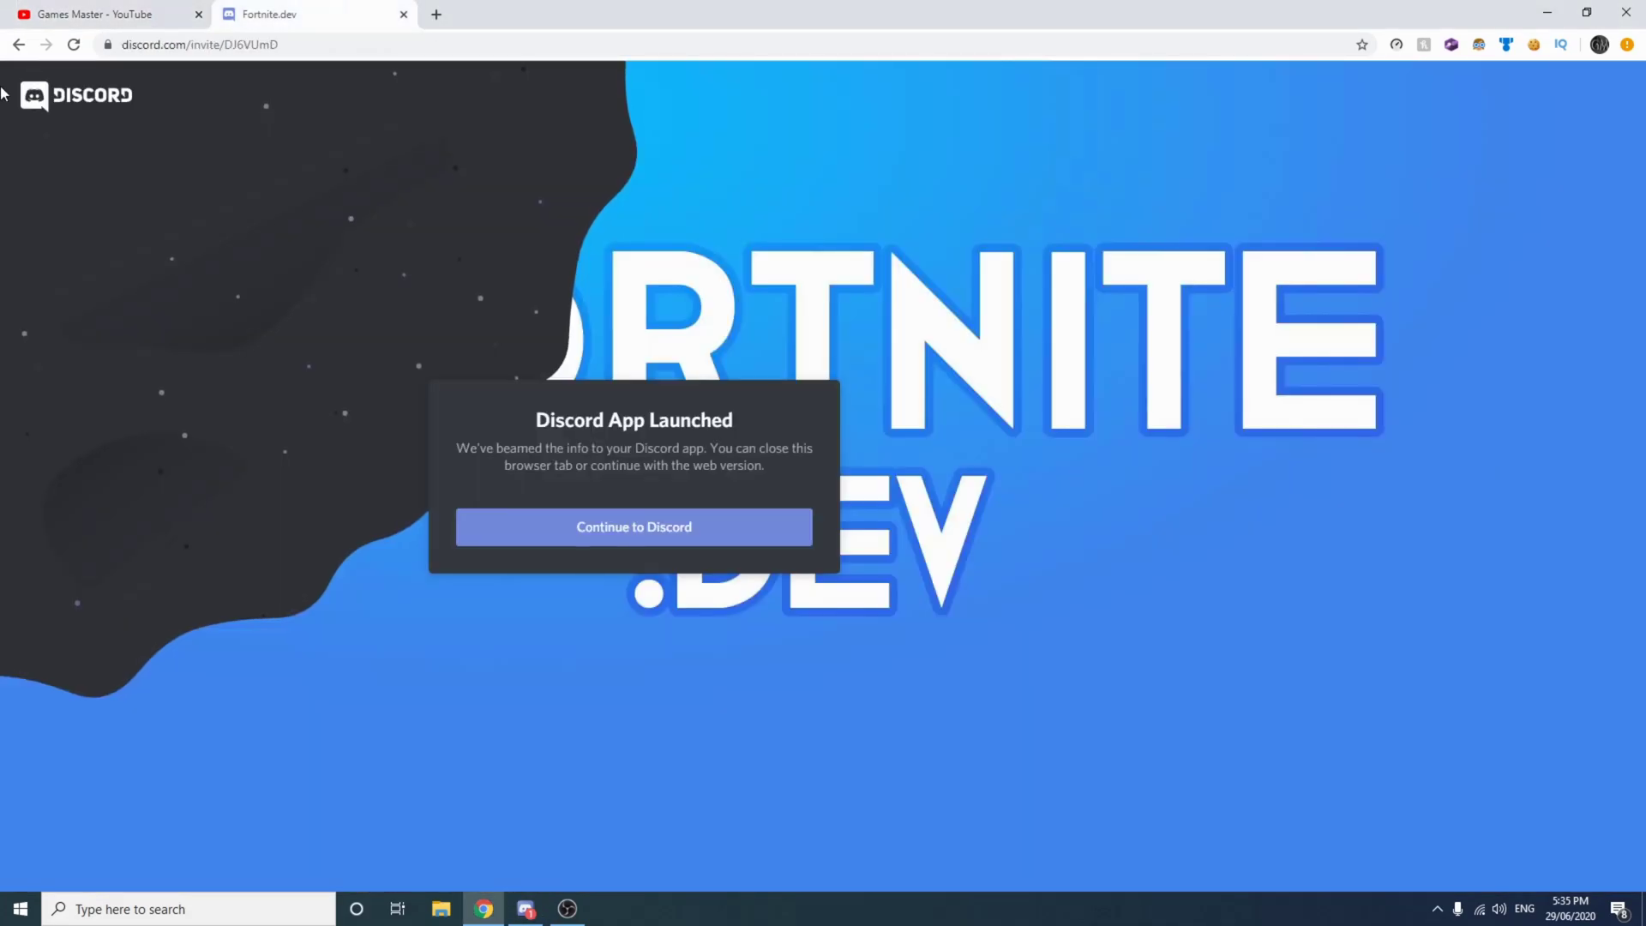
Download launcher.zip from fortnite.dev and extract all six files to the Desktop.
click(28, 49)
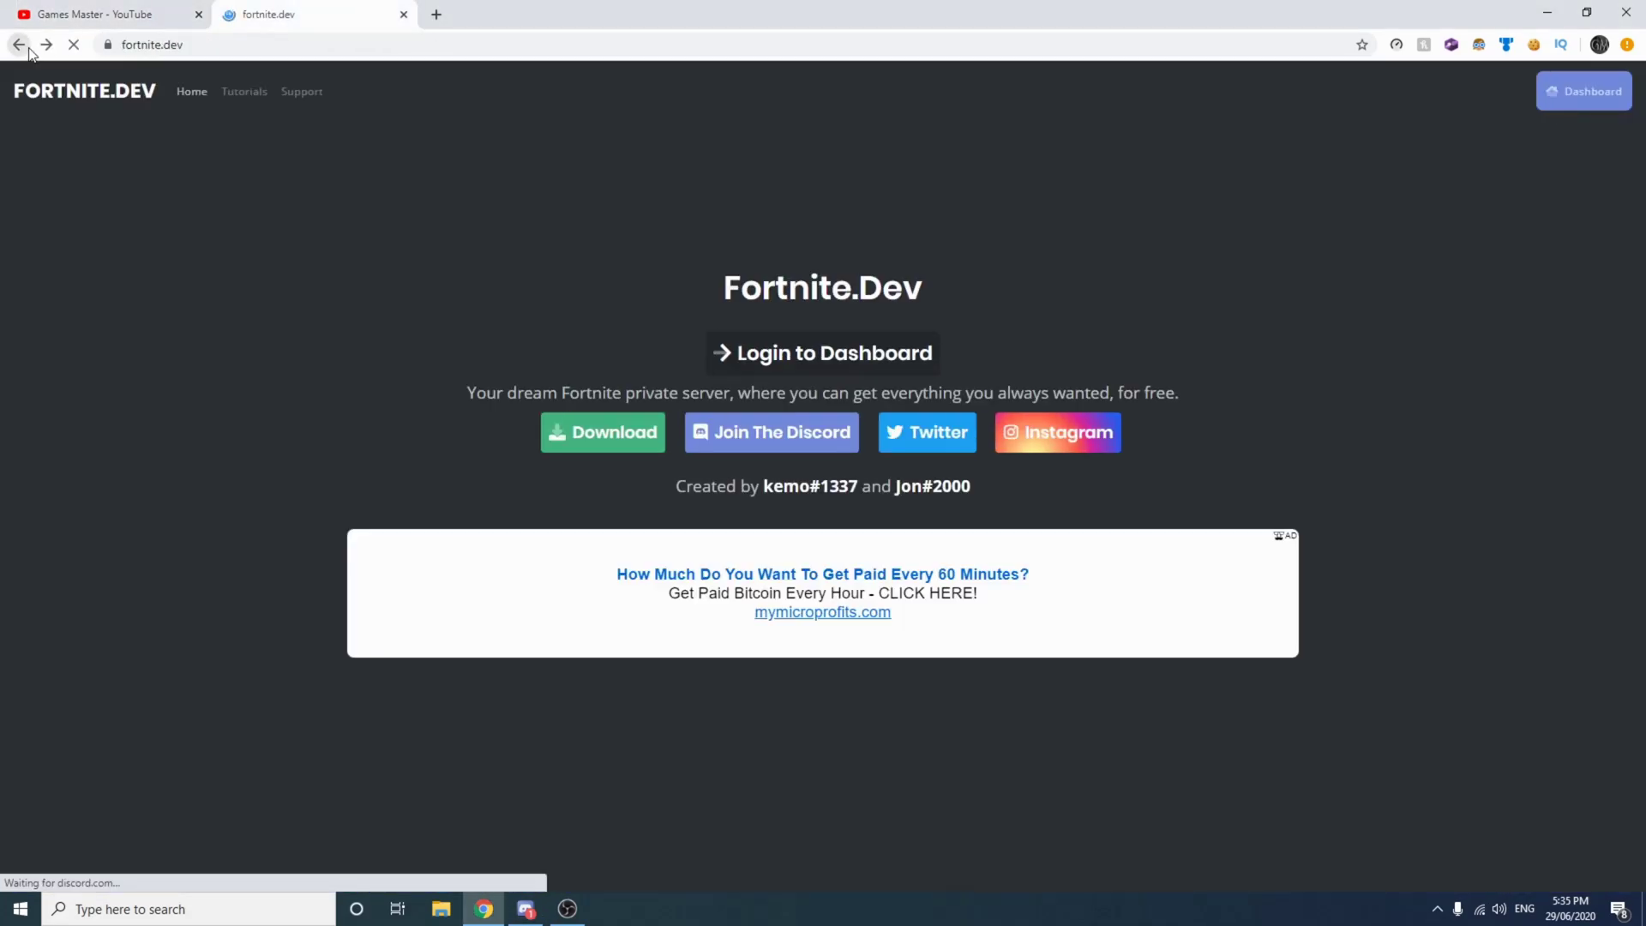
click(586, 442)
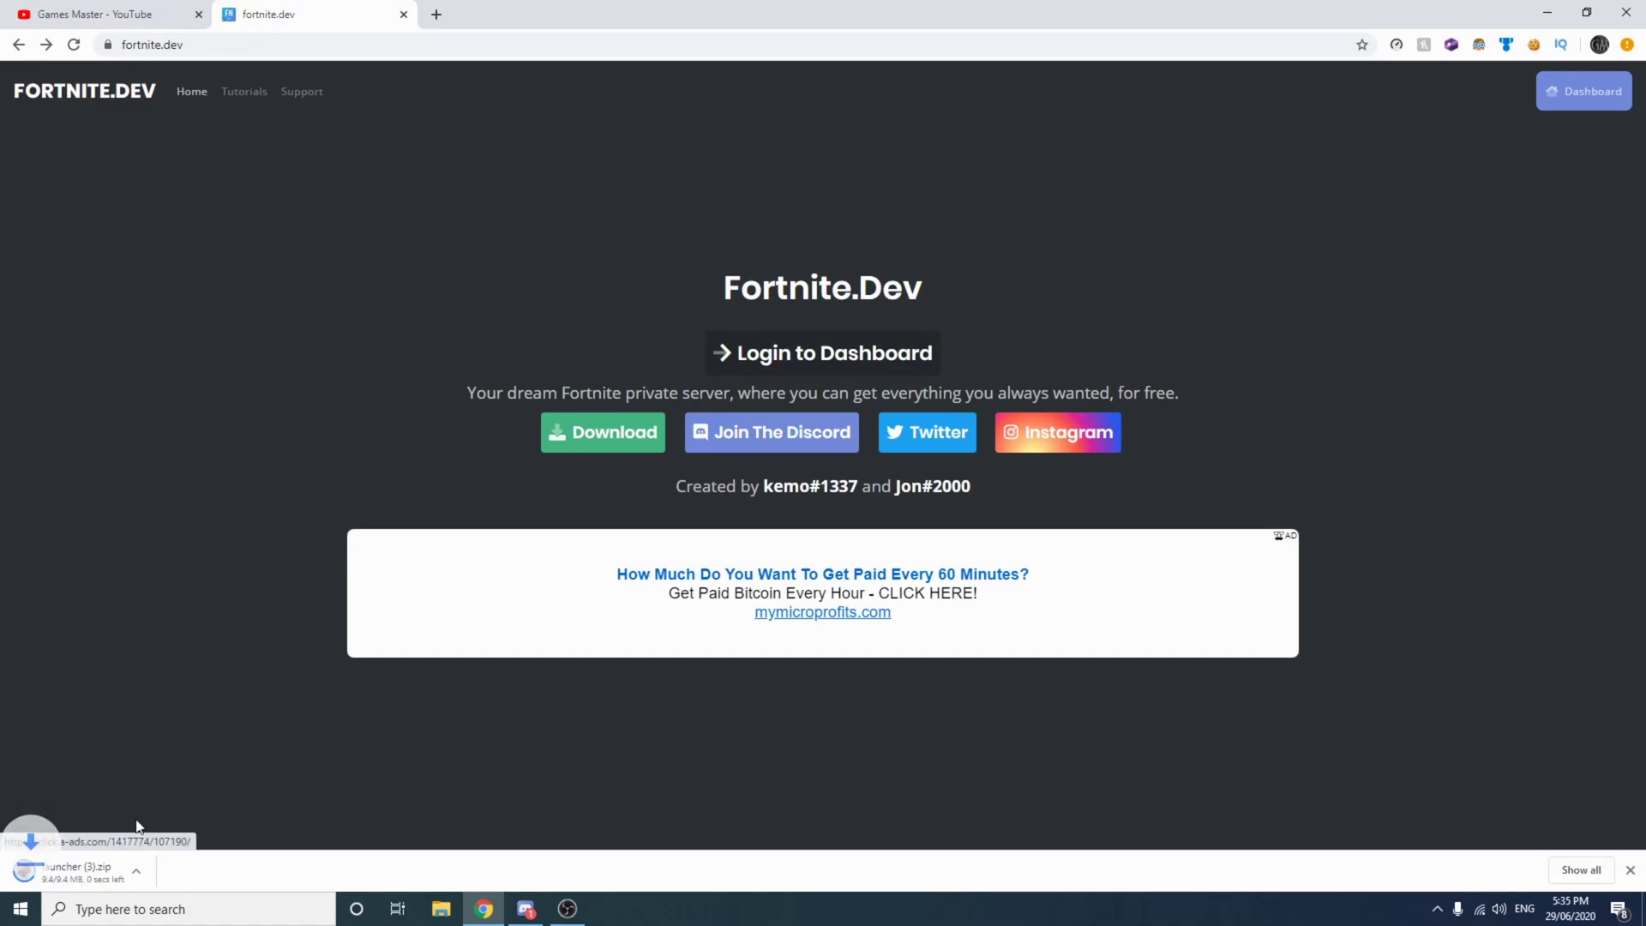
click(64, 882)
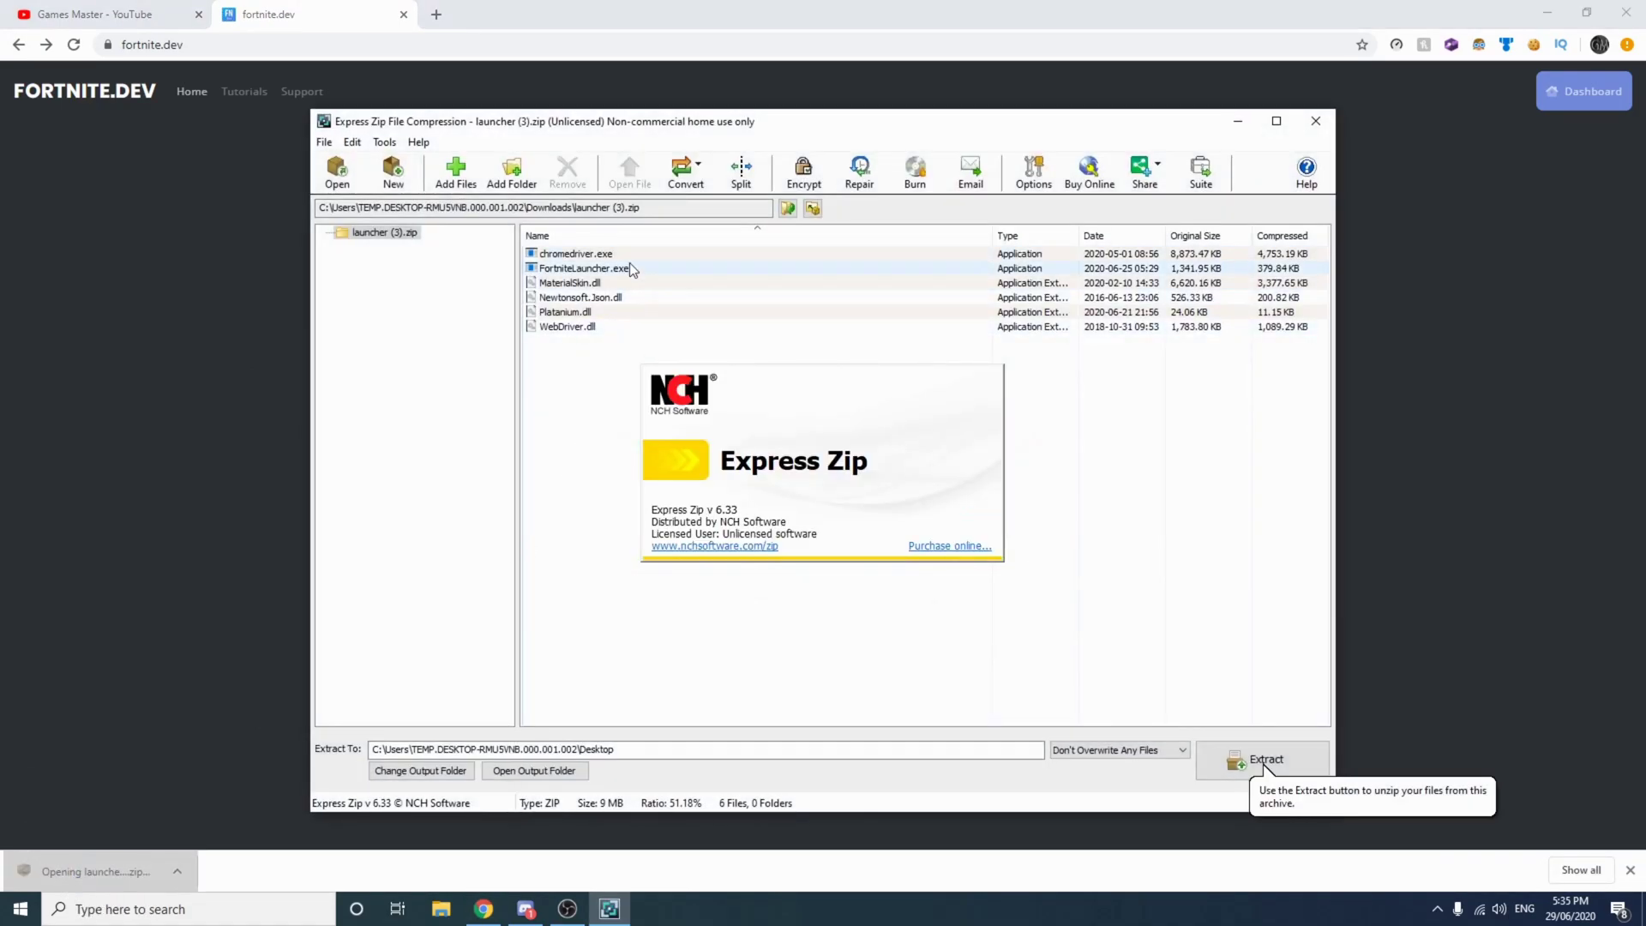
key(ctrl+a)
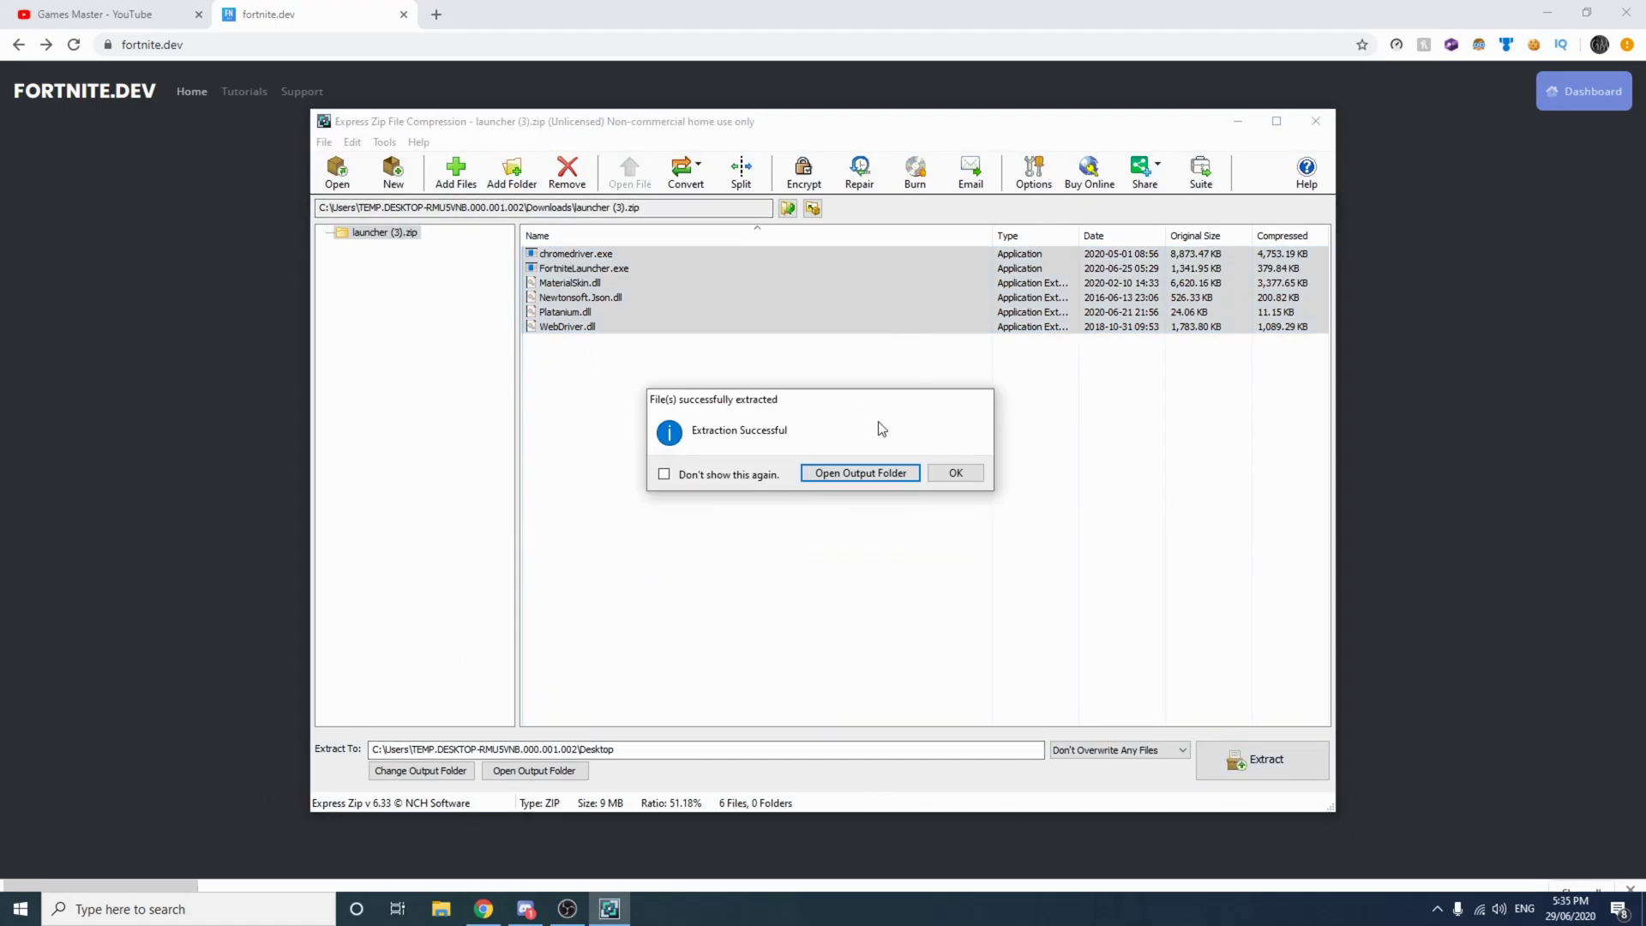
click(857, 474)
Close Express Zip and run FortniteLauncher from the Desktop folder.
click(1316, 122)
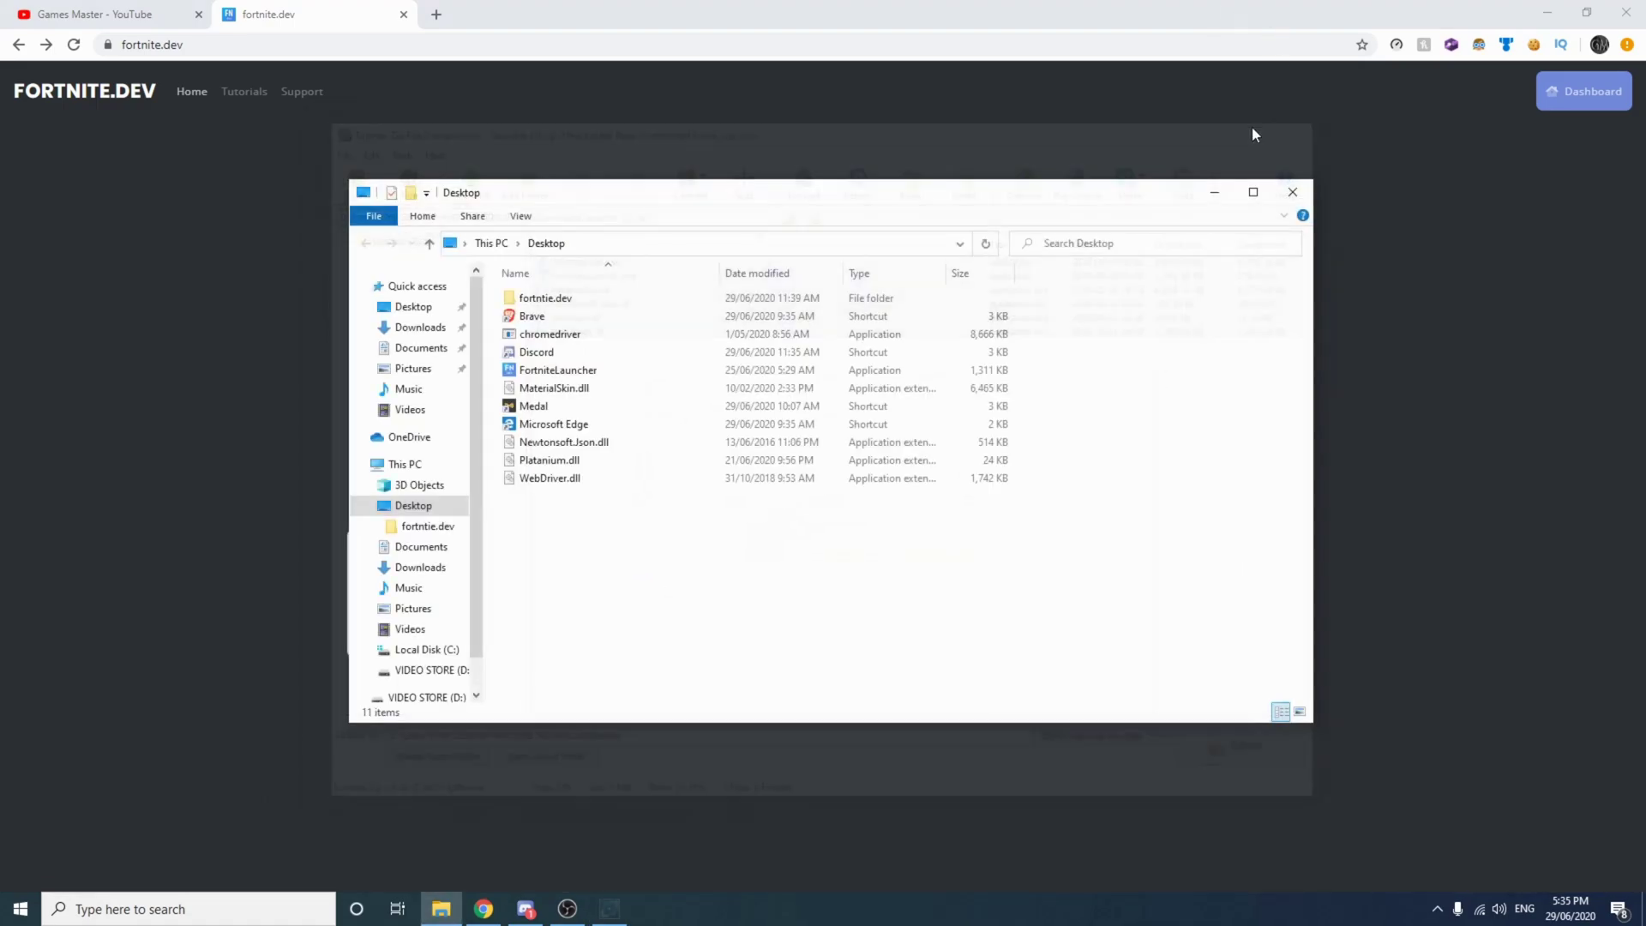
double_click(585, 378)
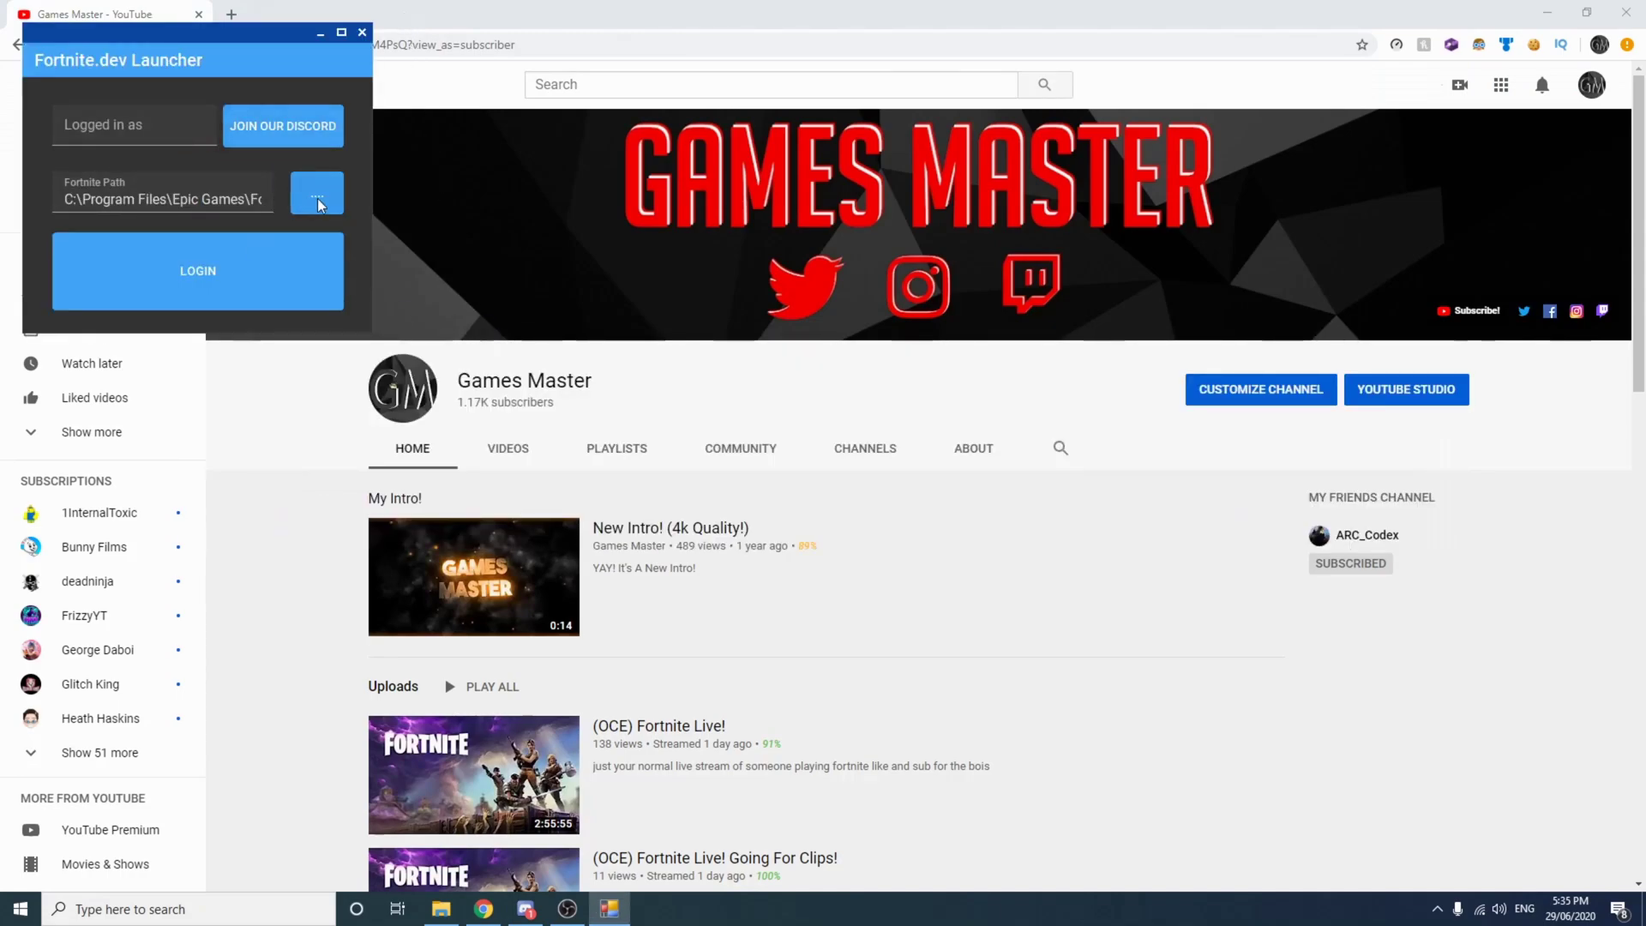
Log in to the Fortnite.dev Launcher by authorizing the Discord account.
click(276, 265)
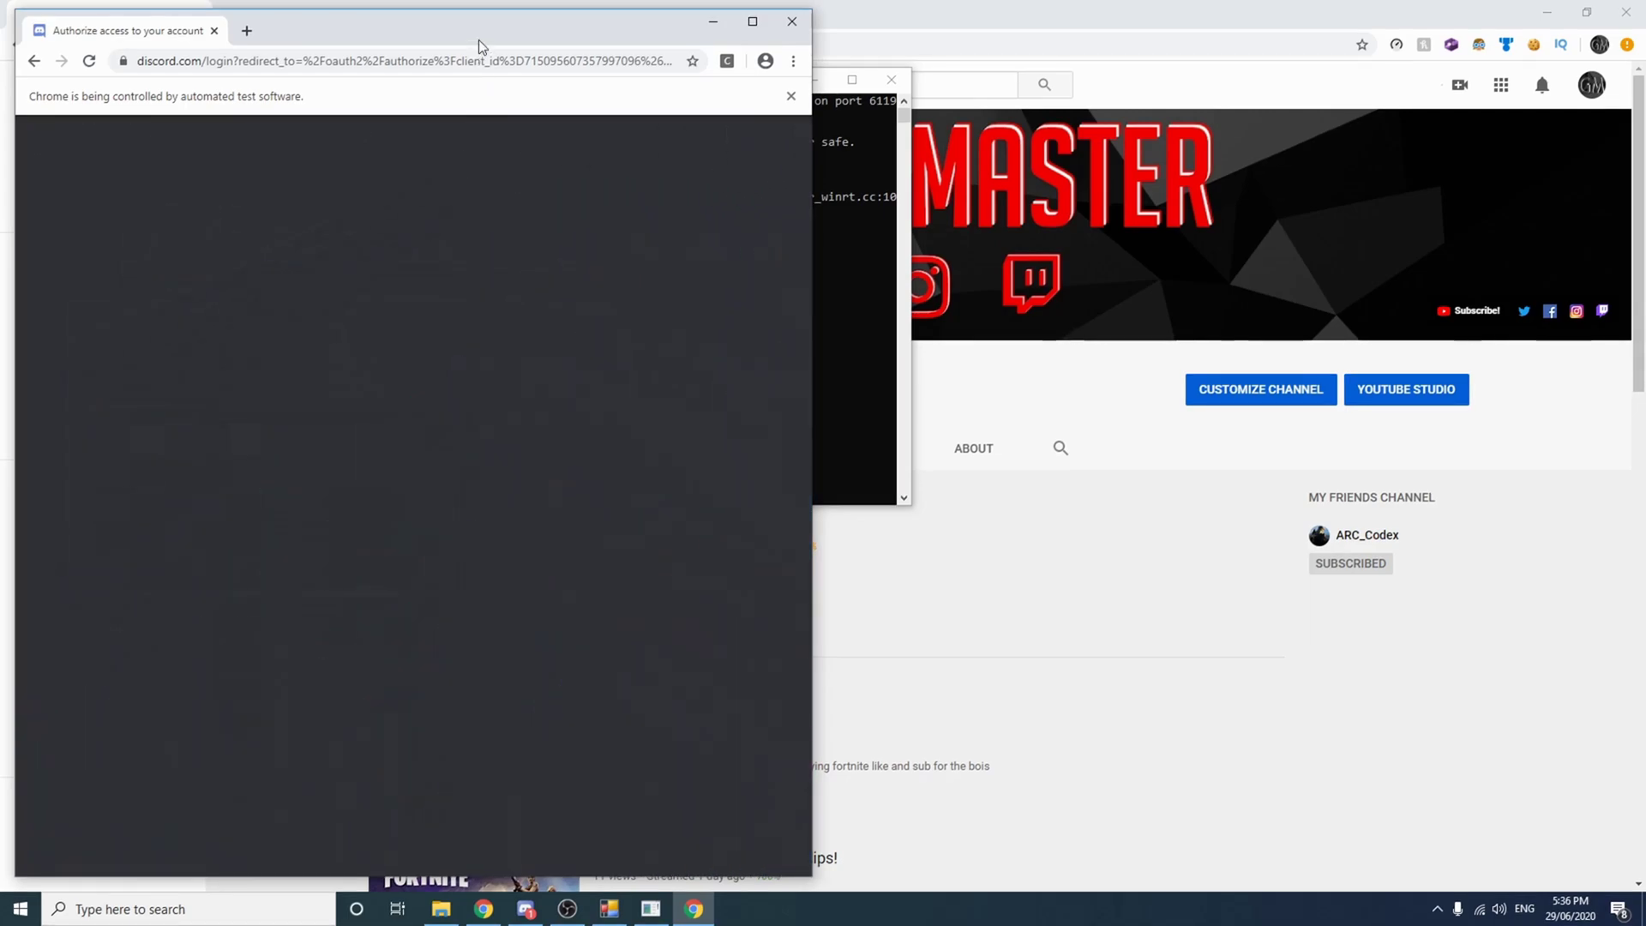
drag(478, 36, 834, 50)
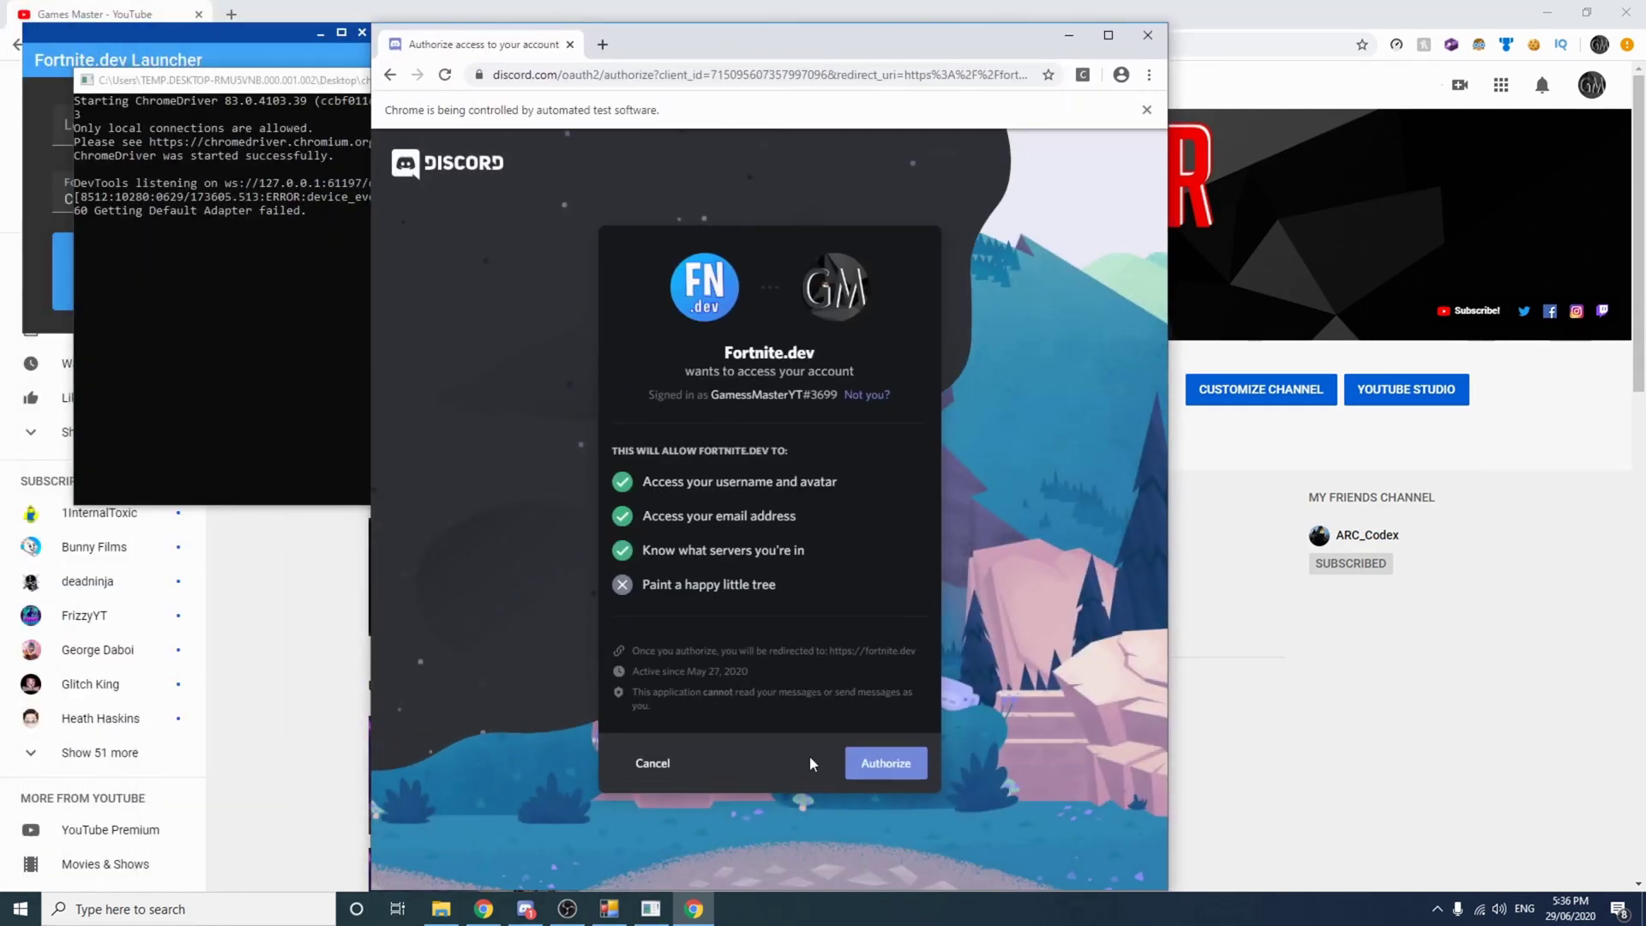
click(862, 761)
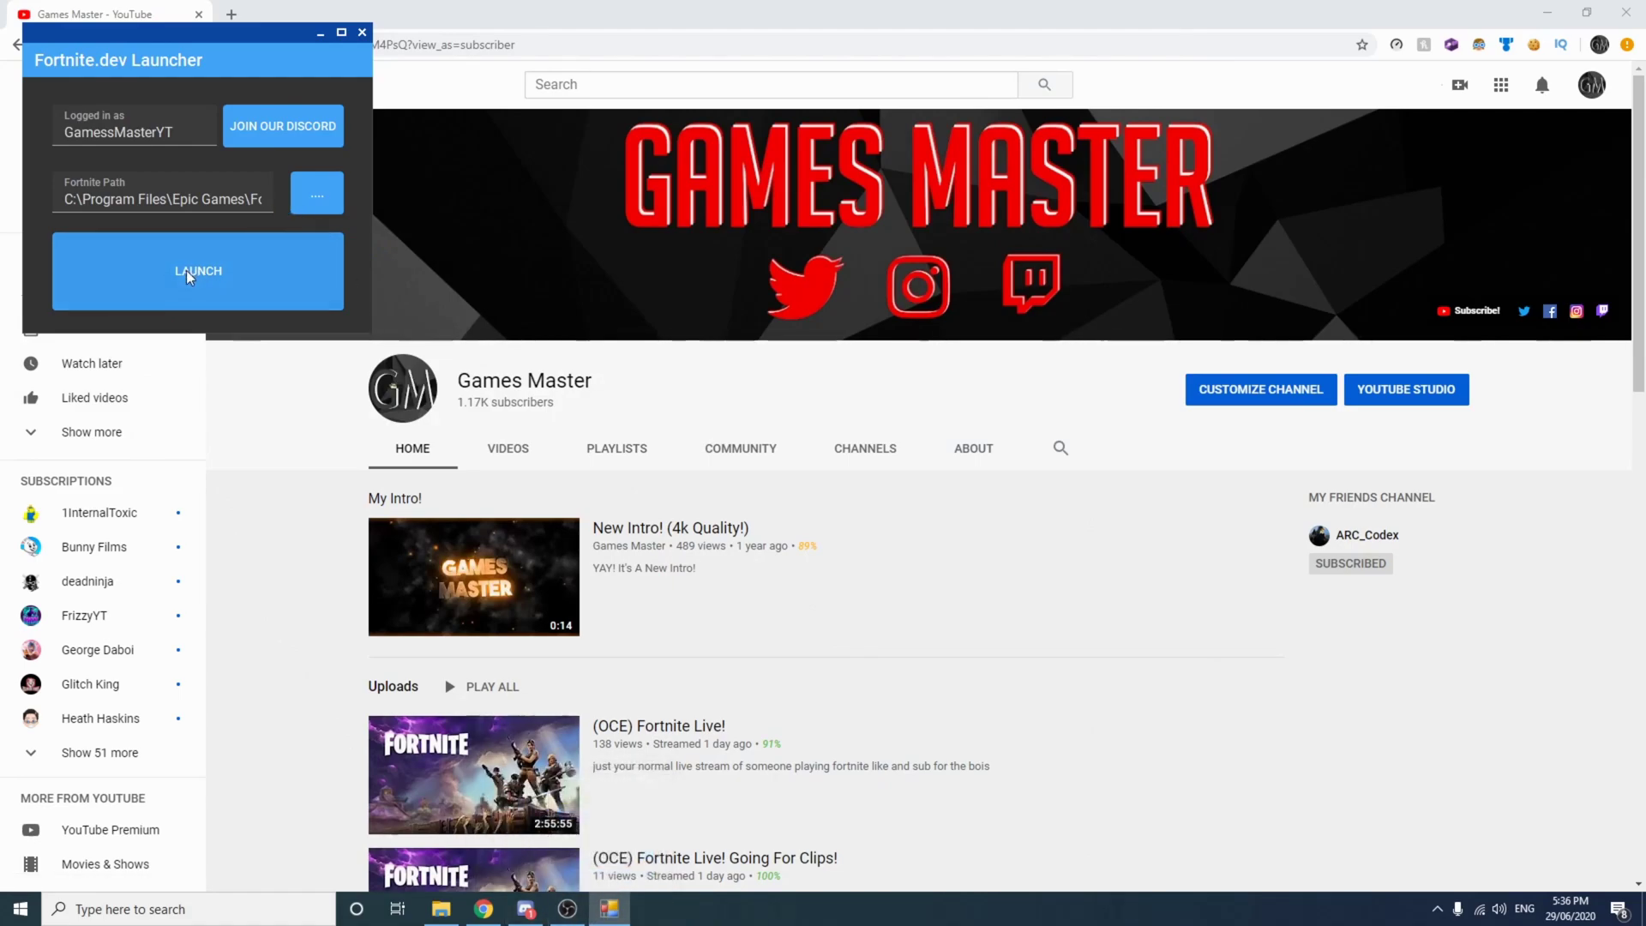
Launch Fortnite from the Fortnite.dev Launcher to the Welcome screen.
click(152, 283)
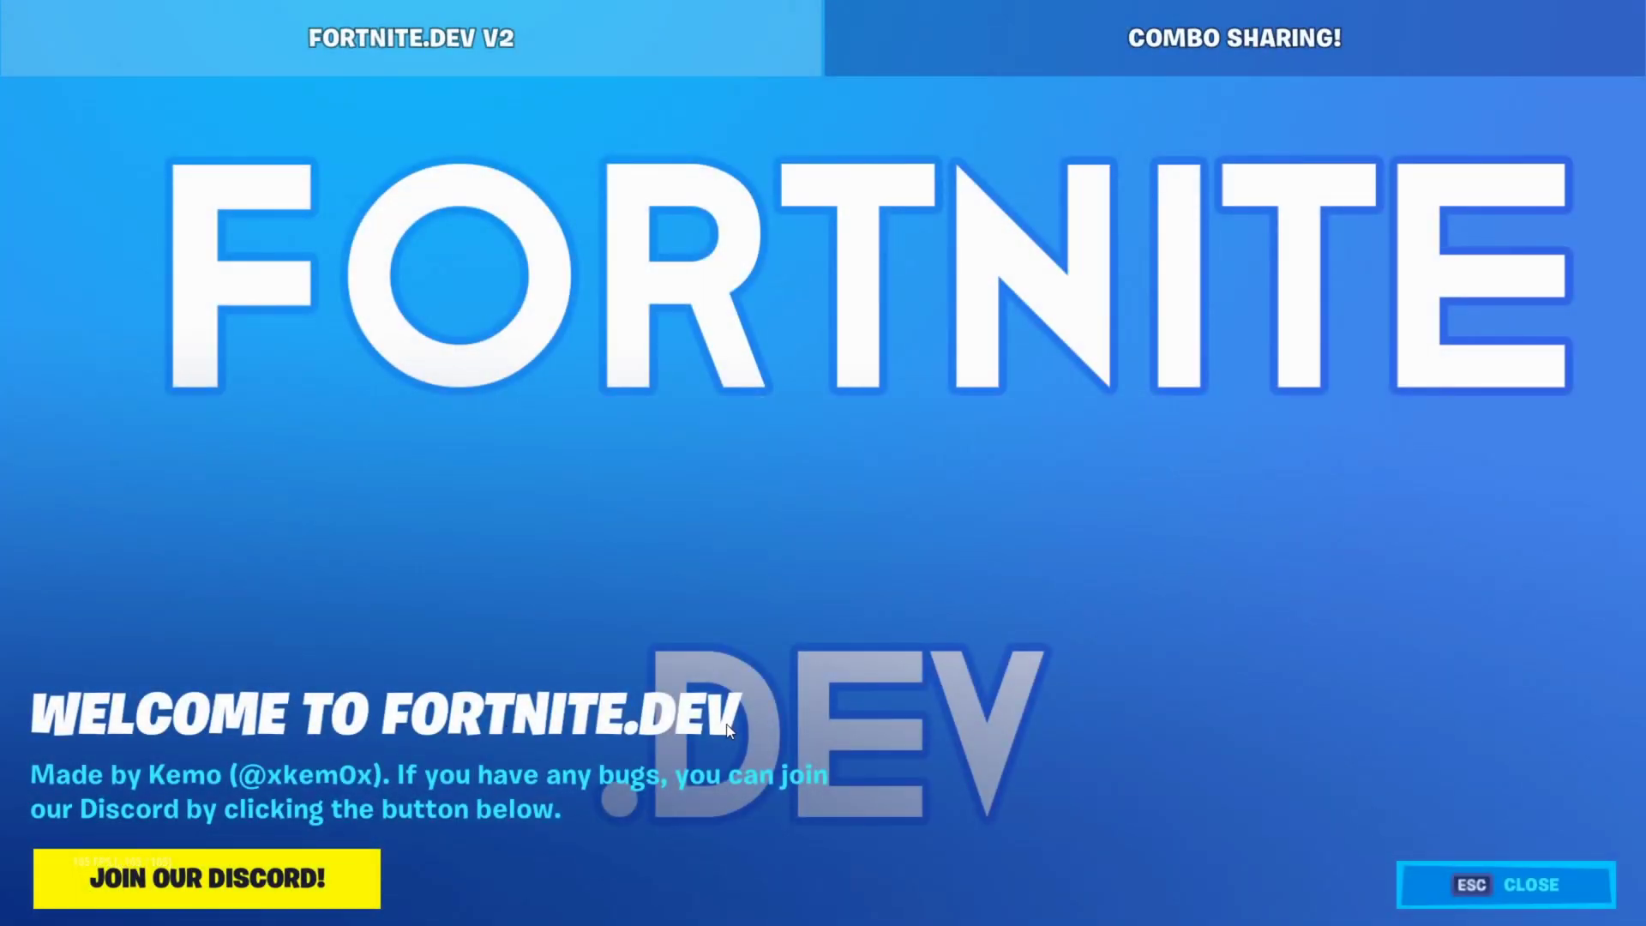
Set music, effects, dialogue, voice chat and cinematics volumes to 0%, then view the 696,969 V-Bucks page.
click(1091, 16)
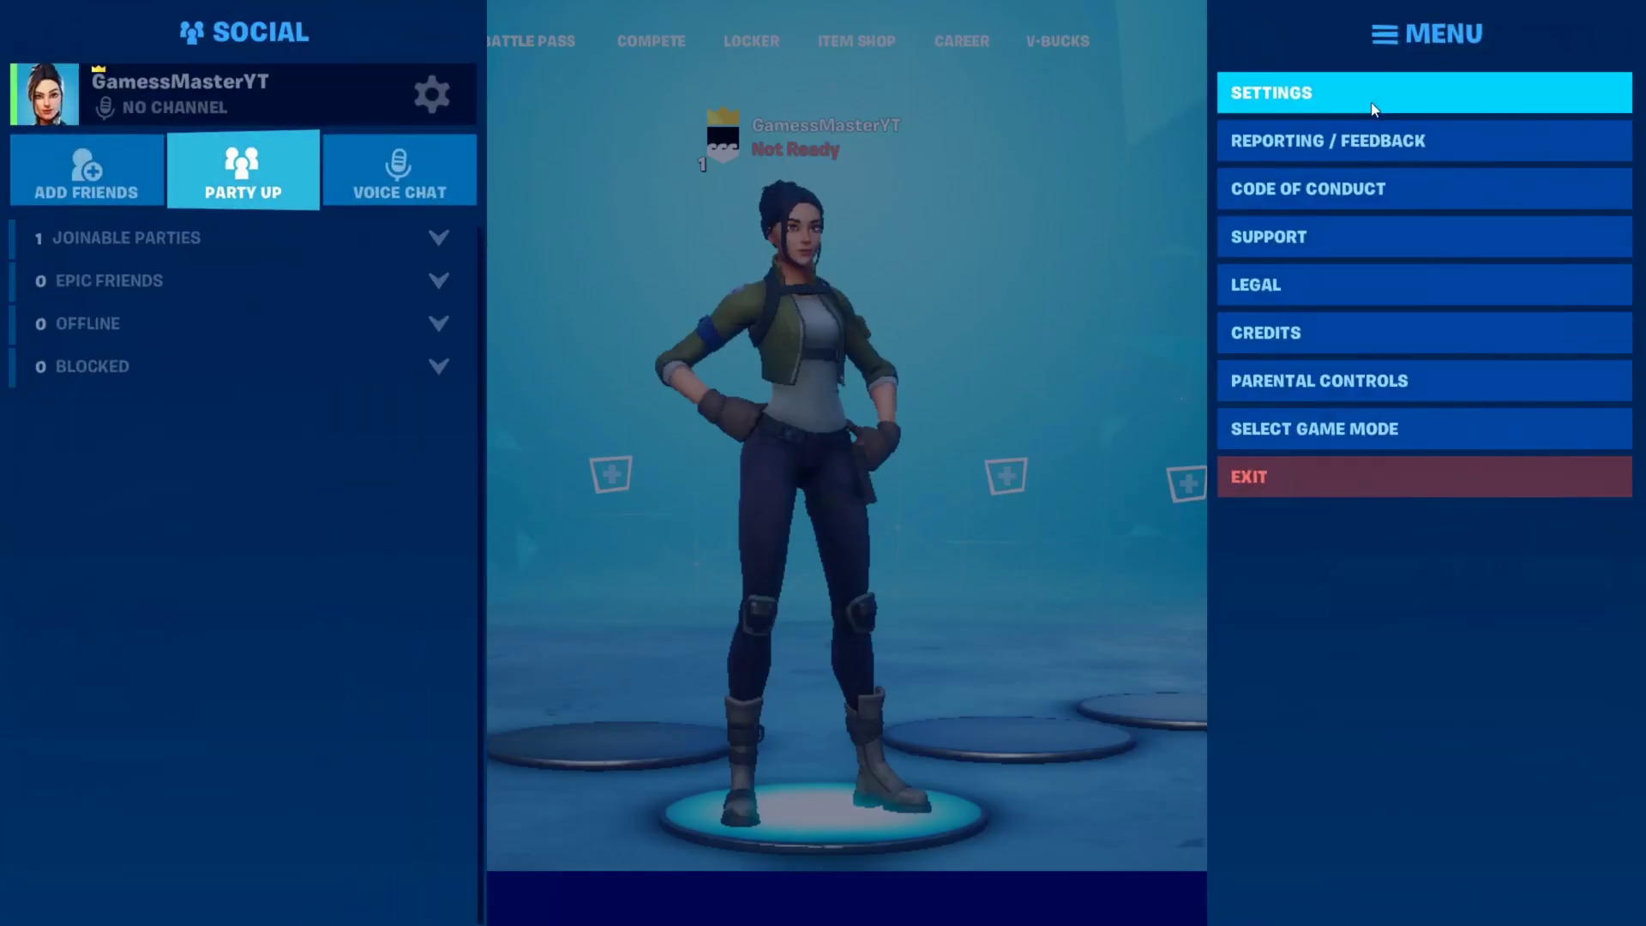
click(1375, 92)
click(900, 34)
drag(661, 150, 410, 150)
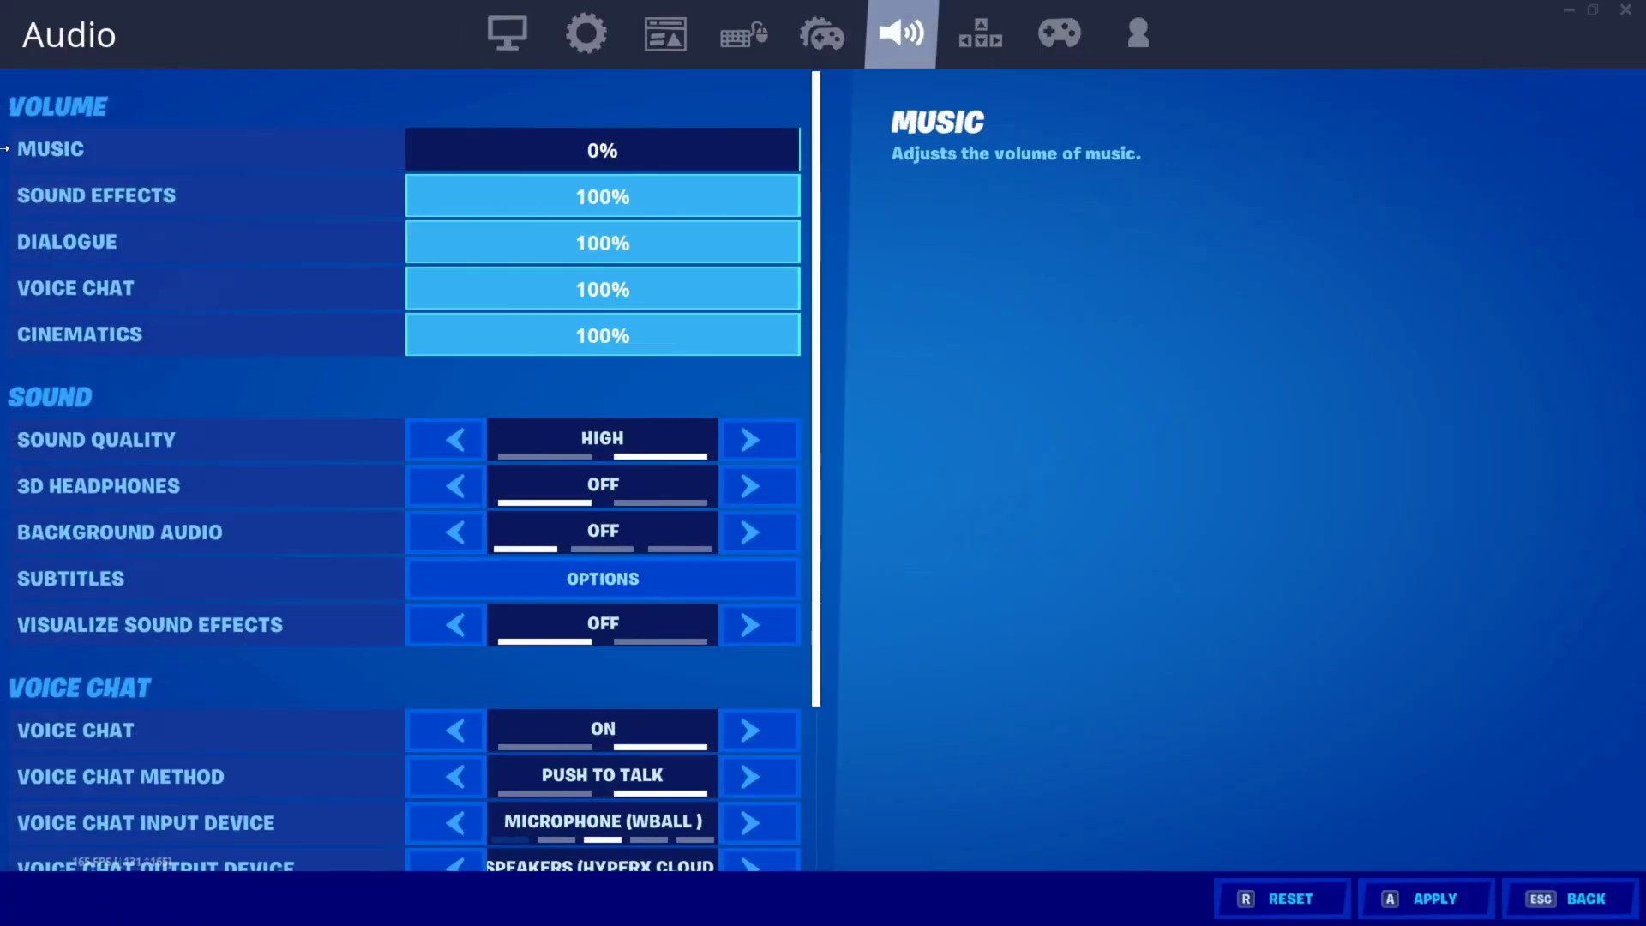
mouse_move(475, 197)
mouse_down()
mouse_move(410, 196)
mouse_move(410, 290)
mouse_up()
drag(494, 334, 409, 334)
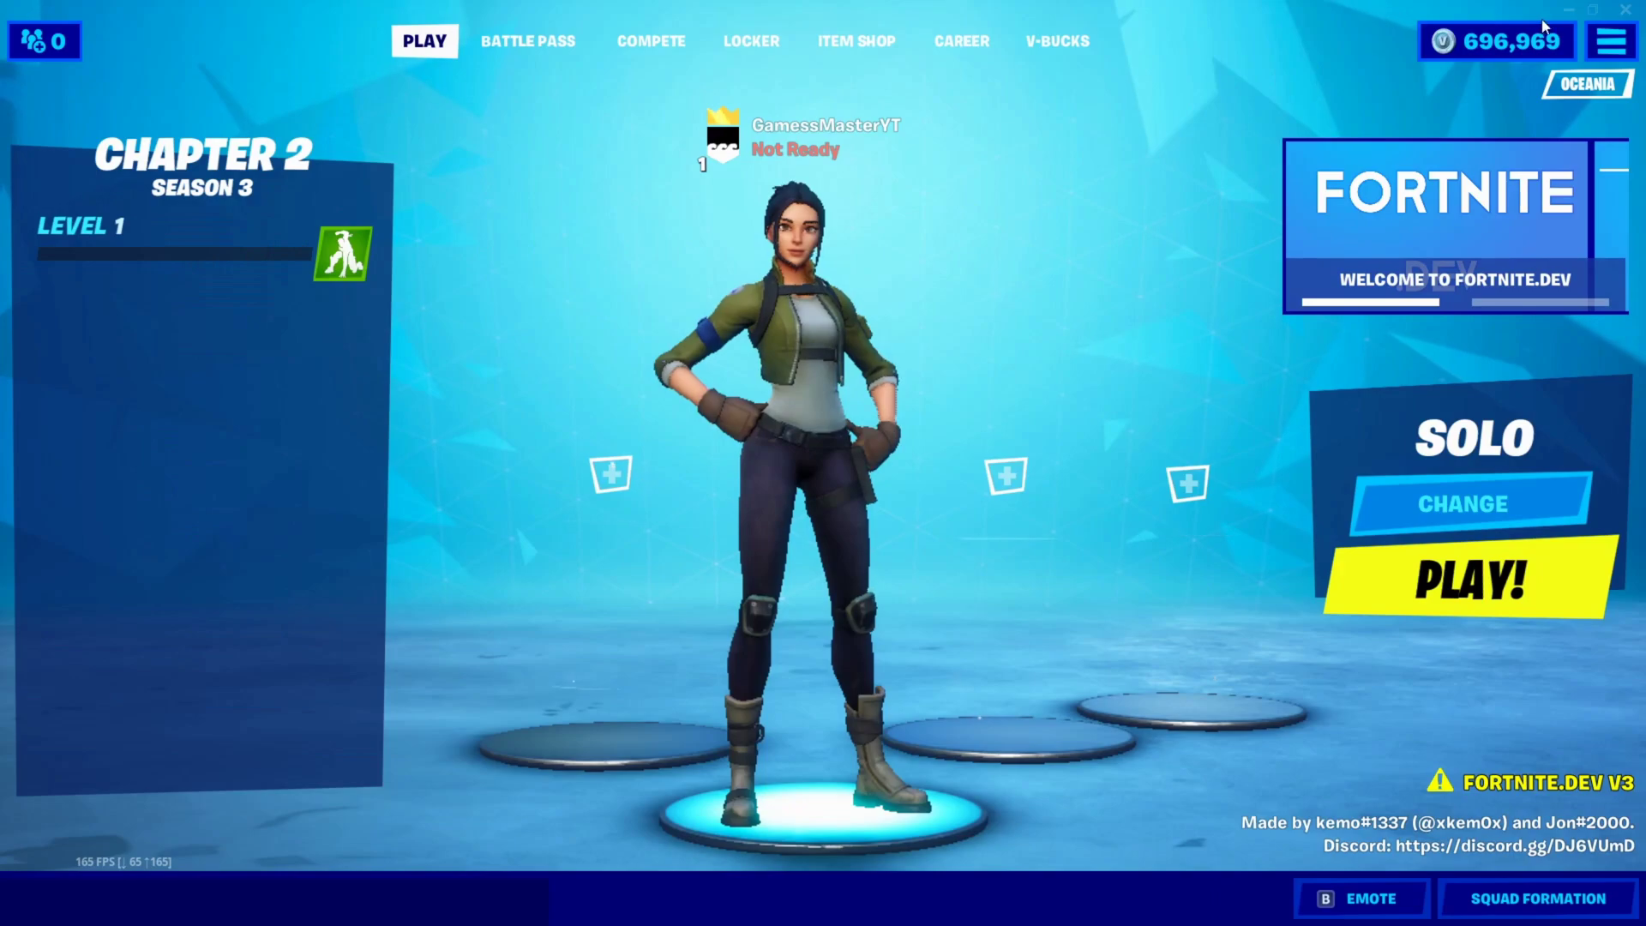
click(1491, 50)
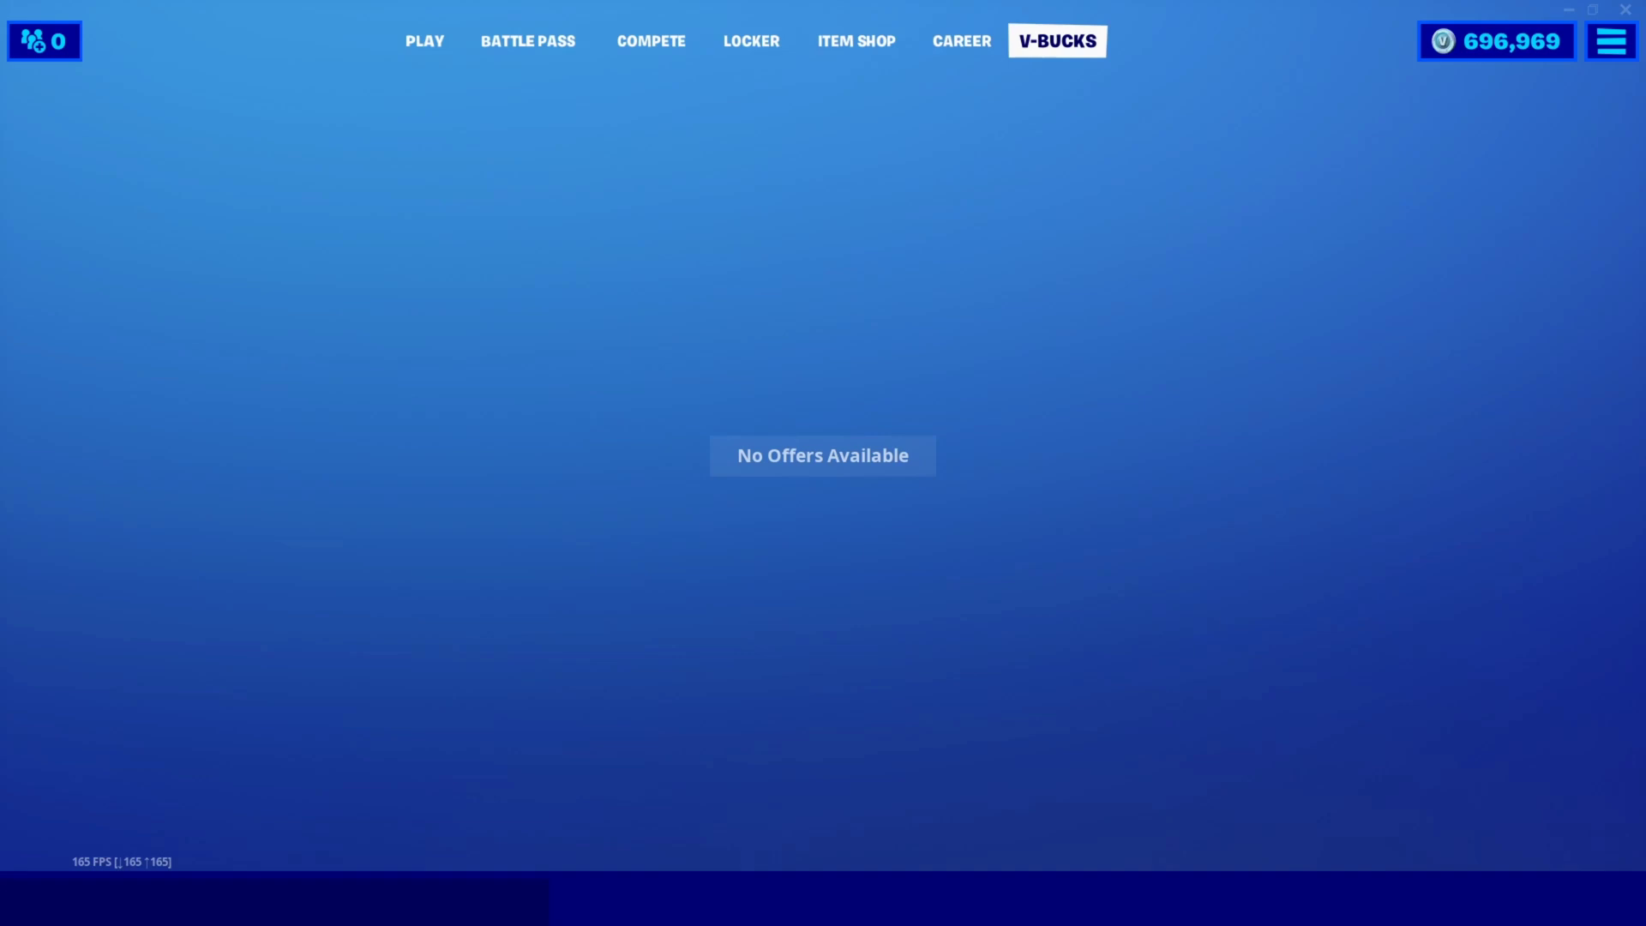
Browse the locker's unlocked outfits and back blings.
click(750, 41)
click(360, 283)
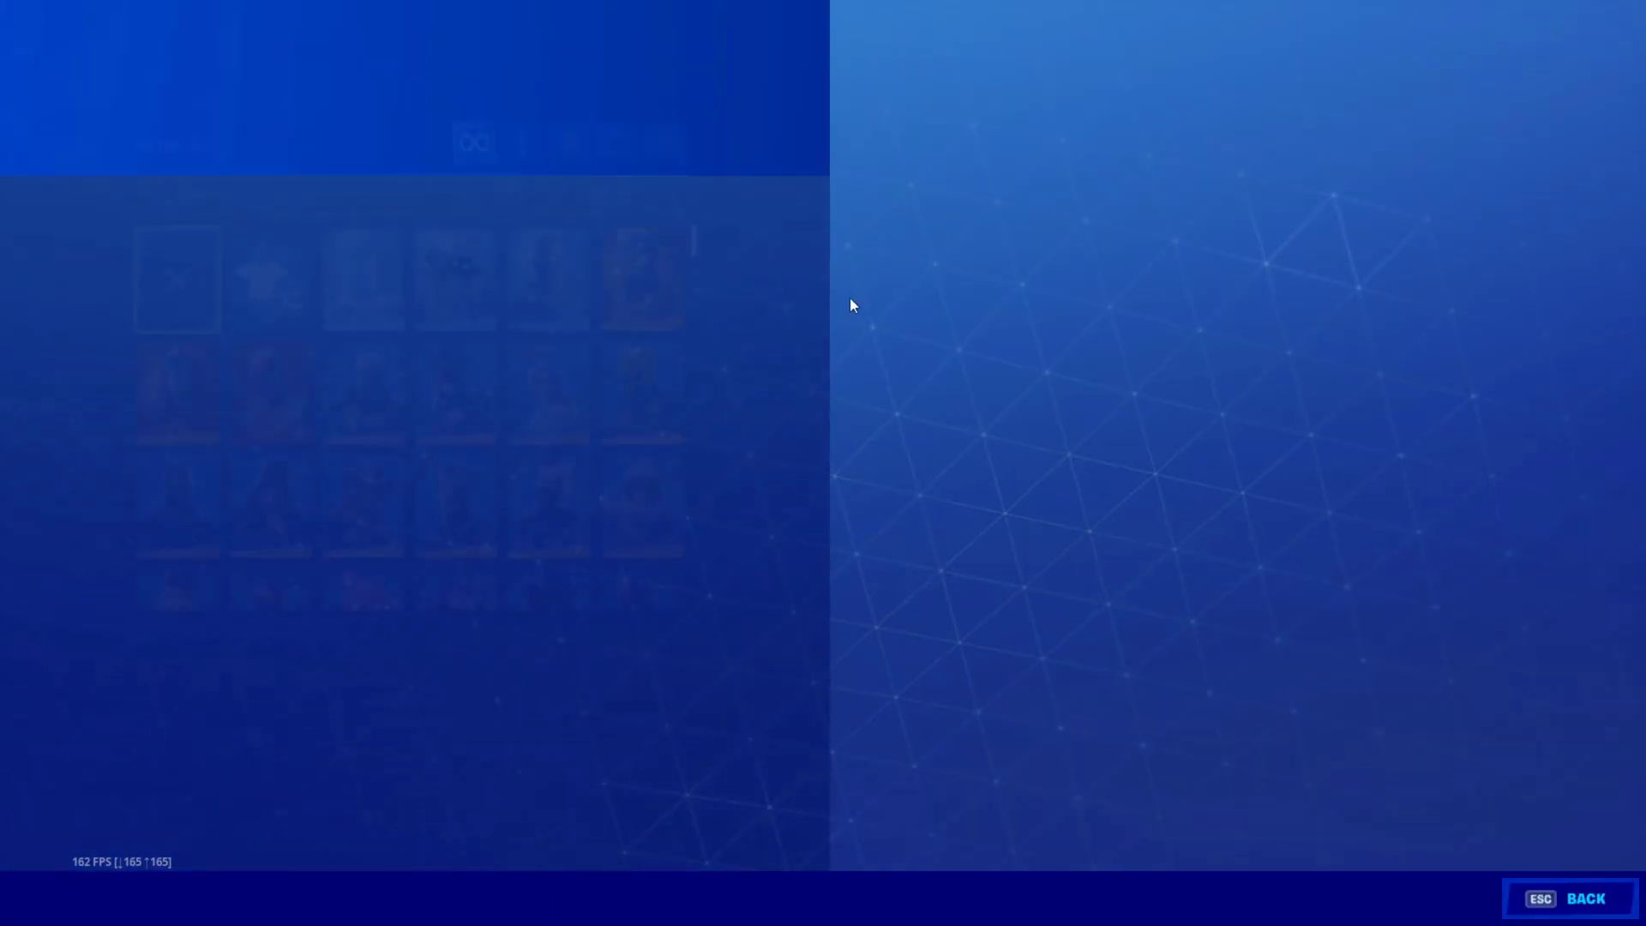
scroll(744, 432, down, 5)
scroll(745, 439, down, 10)
scroll(729, 600, down, 10)
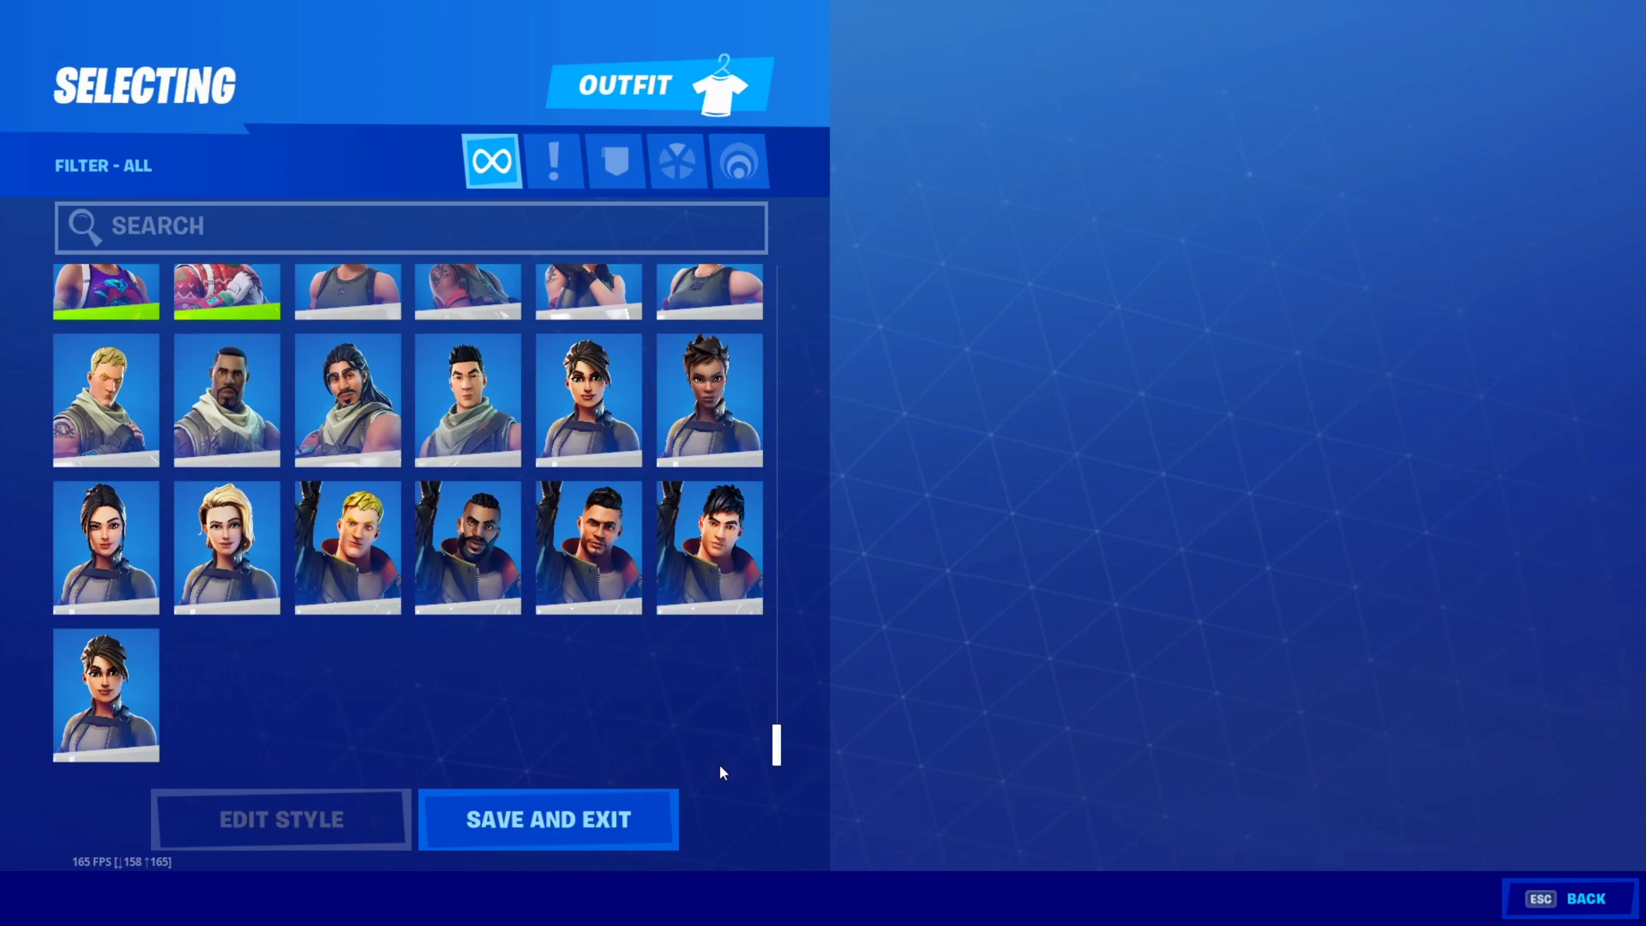
key(Escape)
click(536, 254)
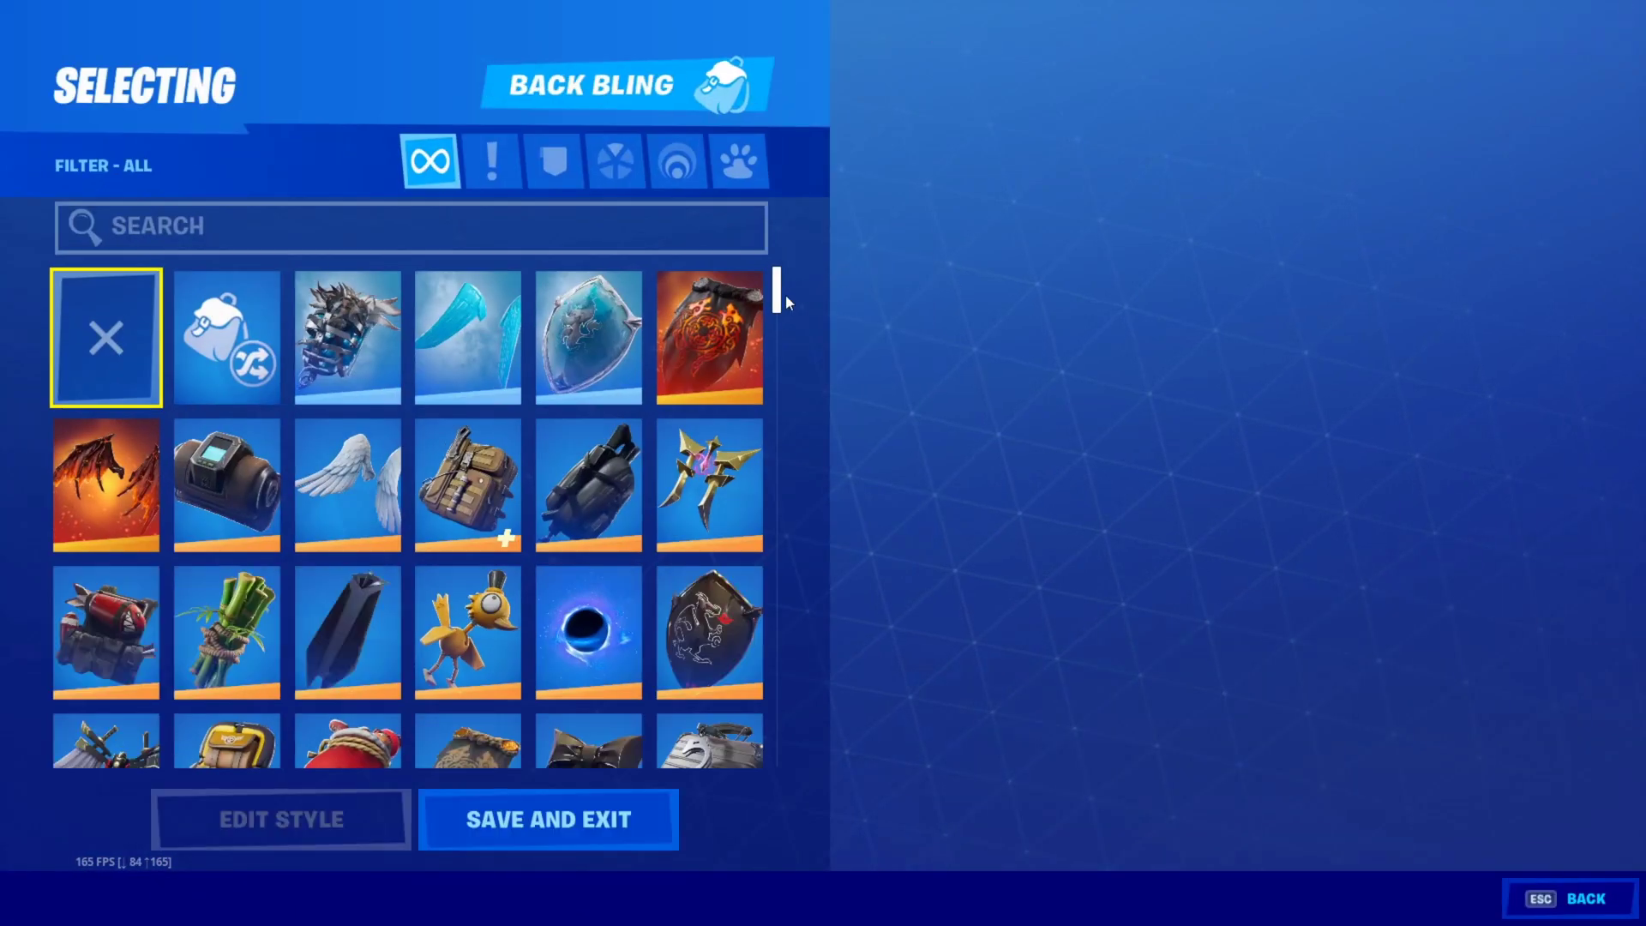
scroll(763, 515, down, 5)
scroll(752, 771, down, 5)
key(Escape)
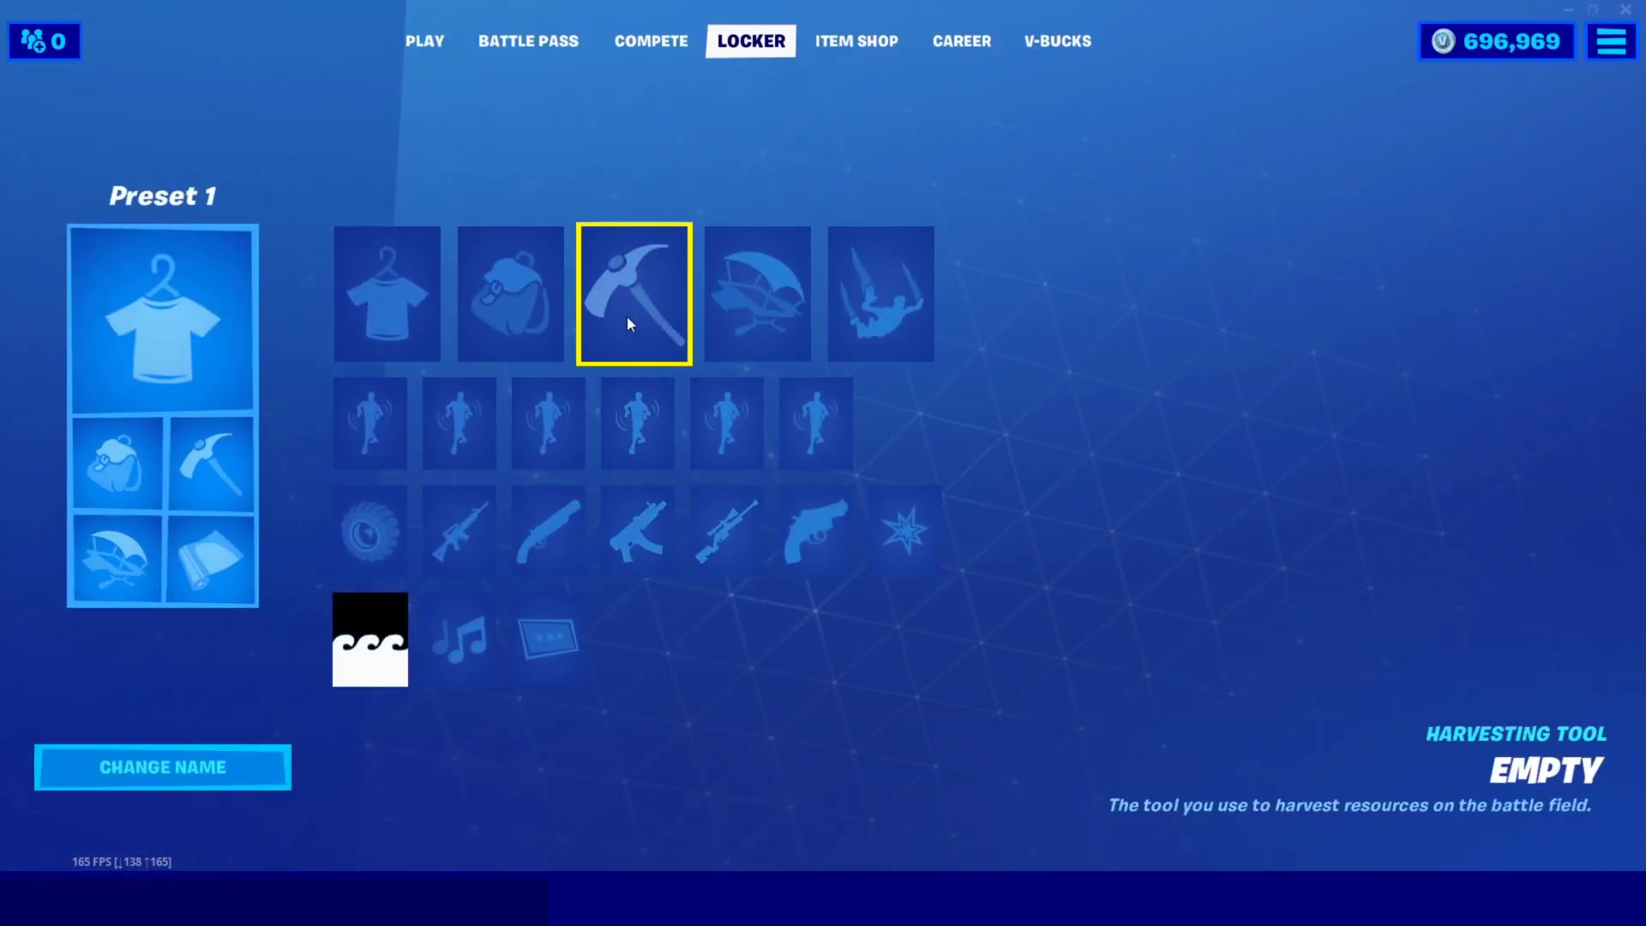
Browse the unlocked harvesting tools and emotes, then return to the Play lobby.
click(627, 316)
scroll(767, 429, down, 5)
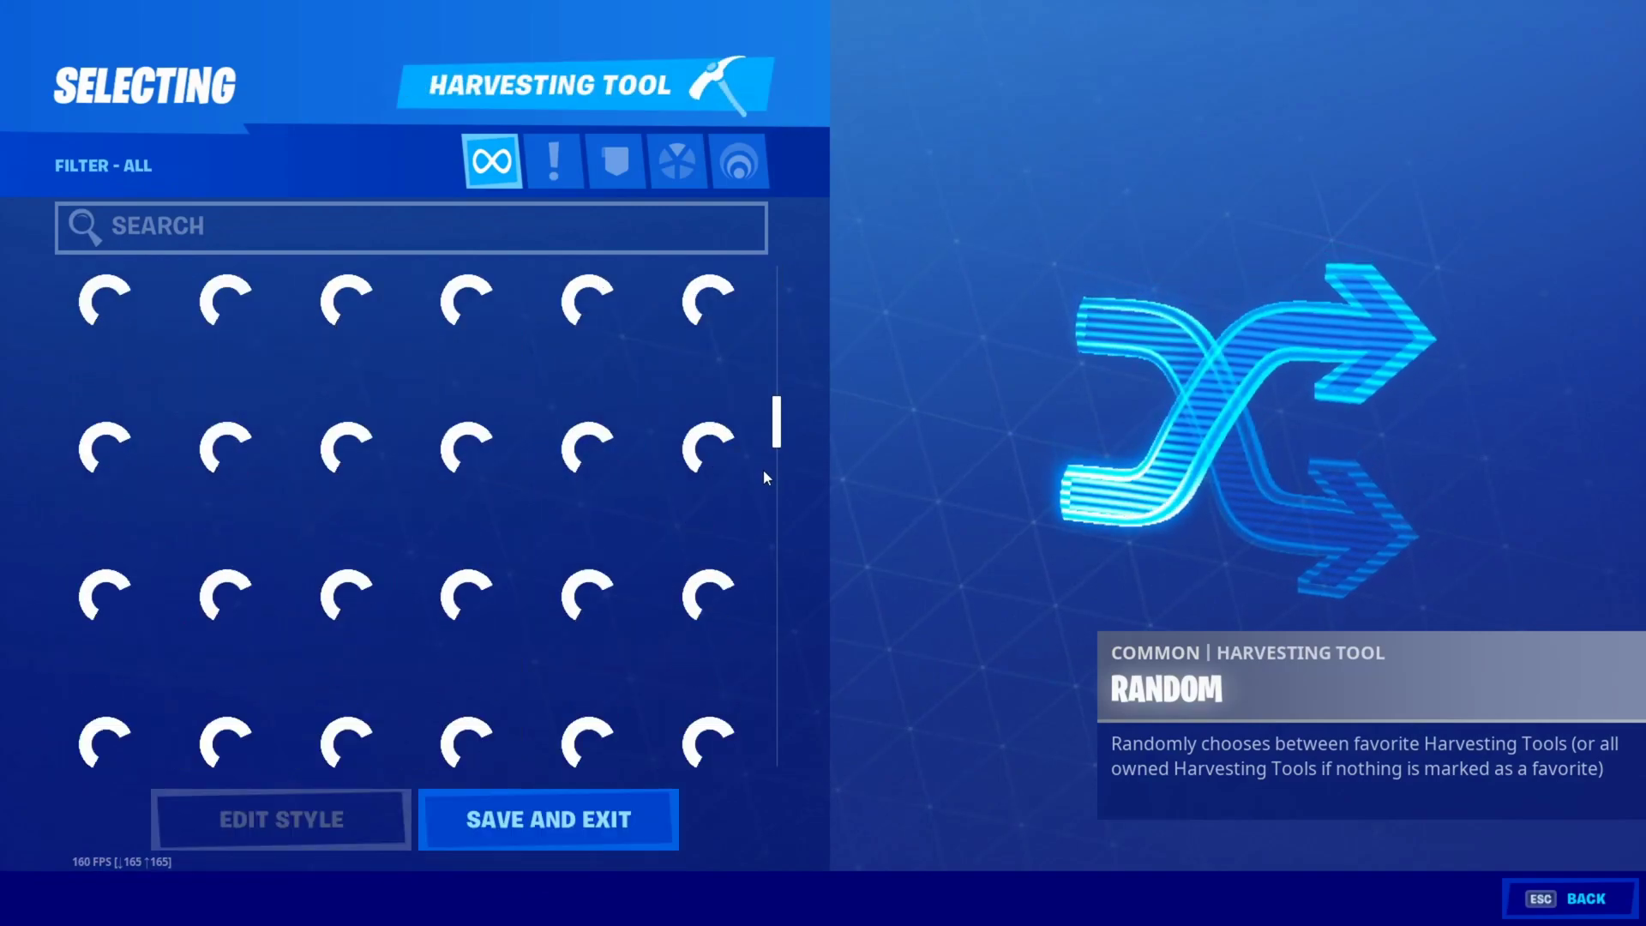
scroll(761, 600, down, 5)
scroll(757, 763, down, 2)
key(Escape)
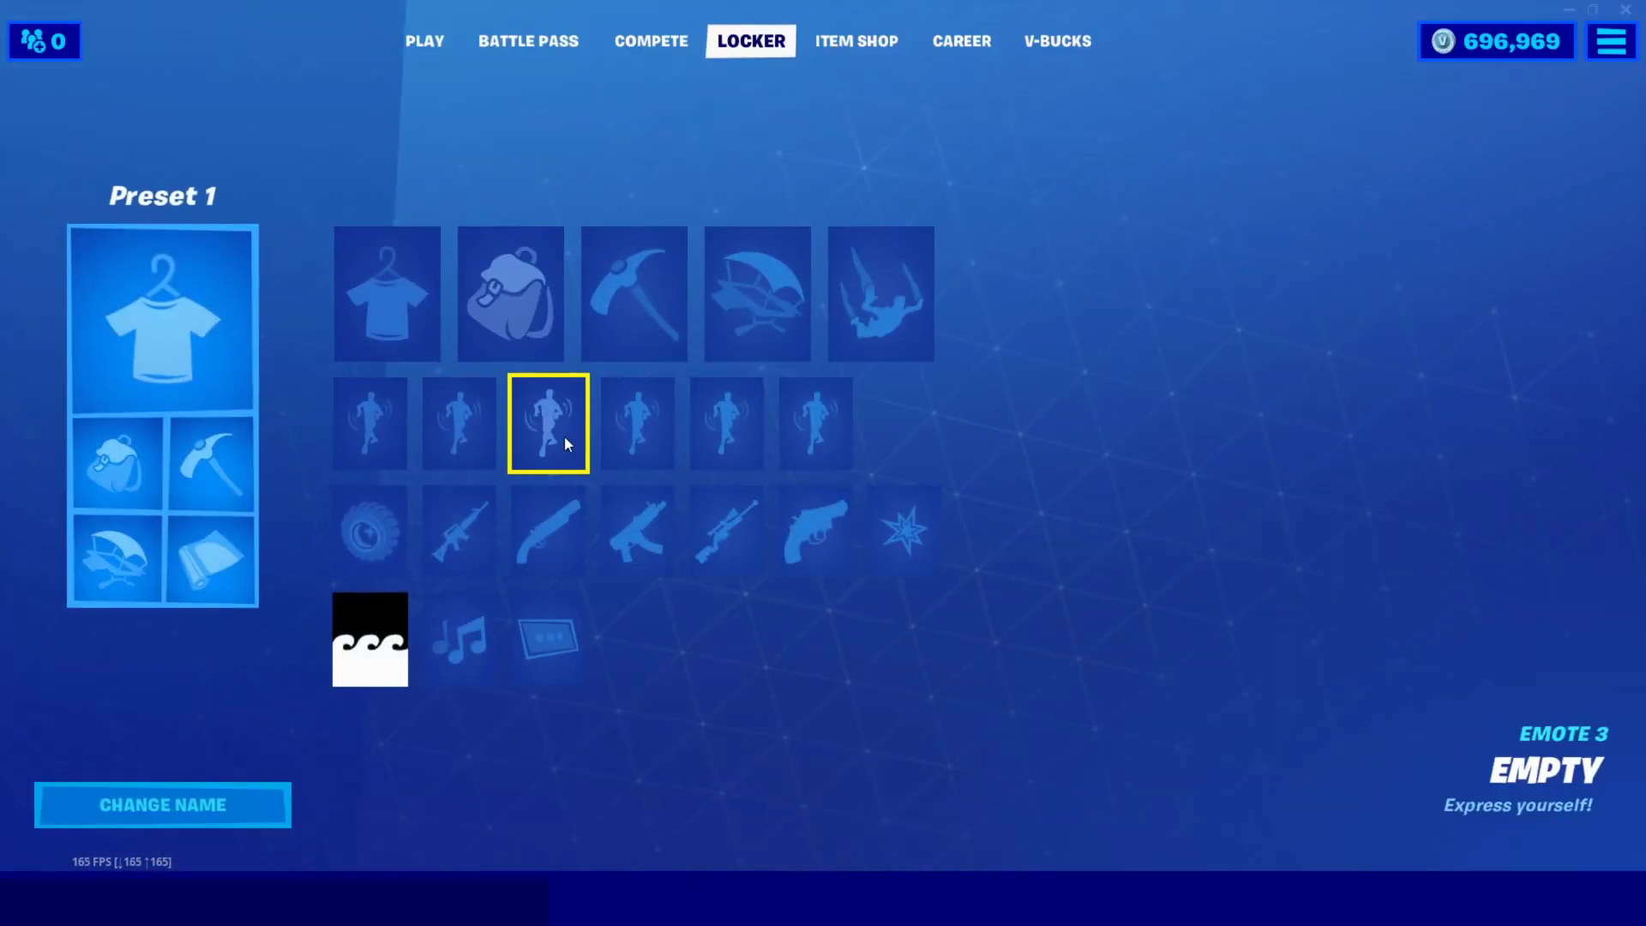
click(559, 437)
scroll(778, 369, down, 5)
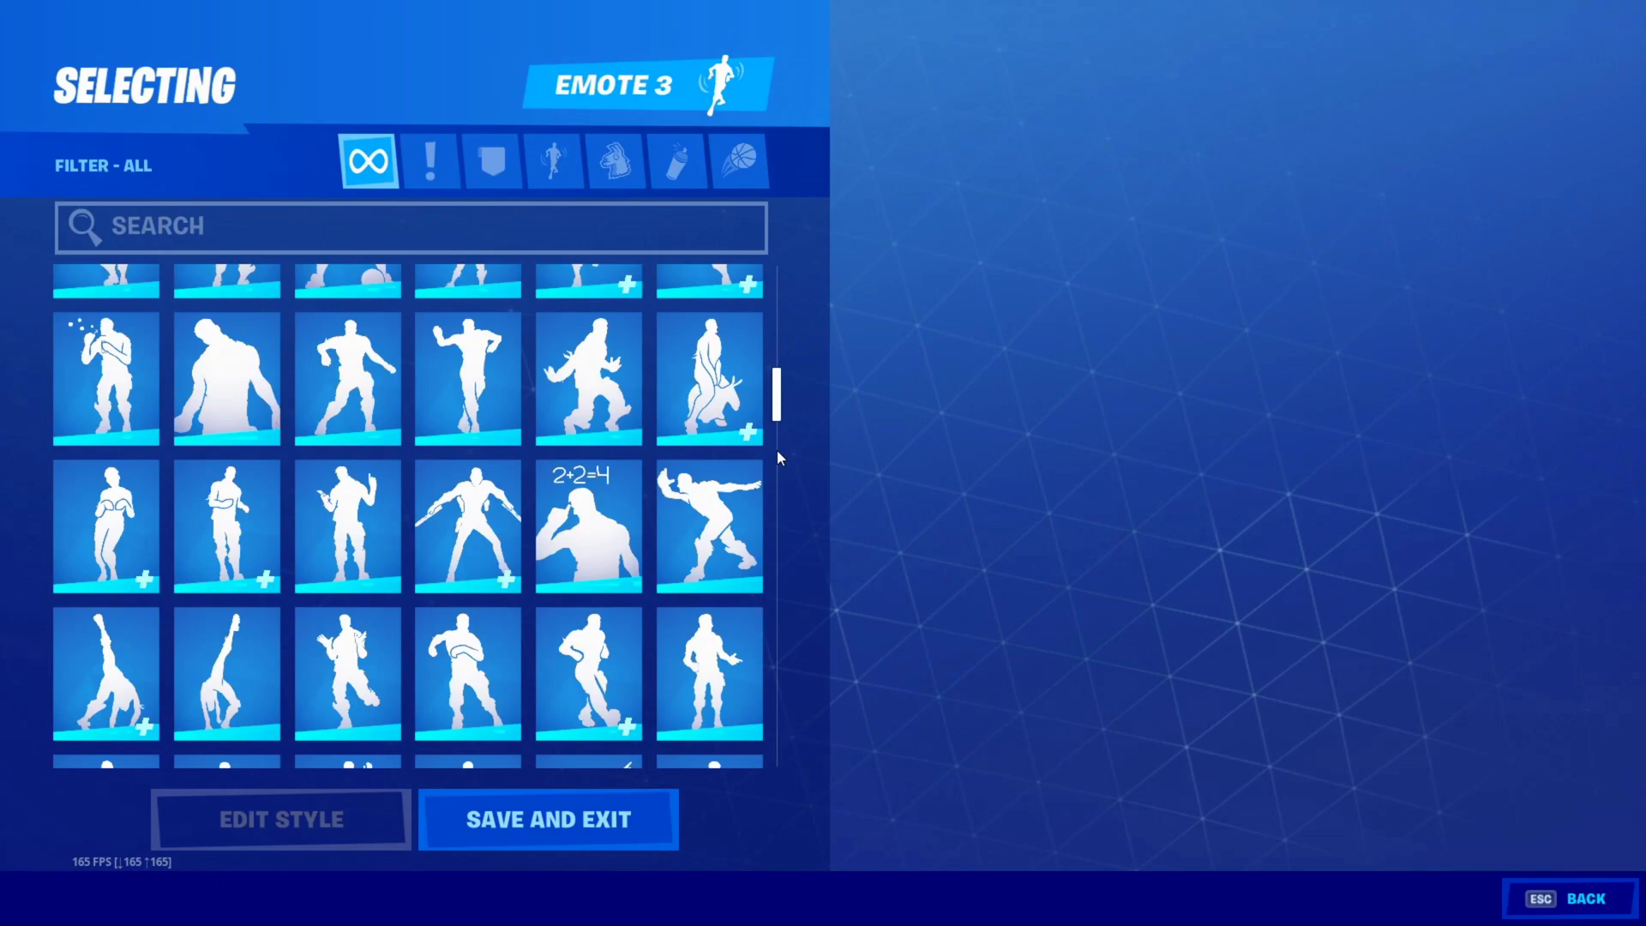
scroll(754, 626, down, 8)
key(Escape)
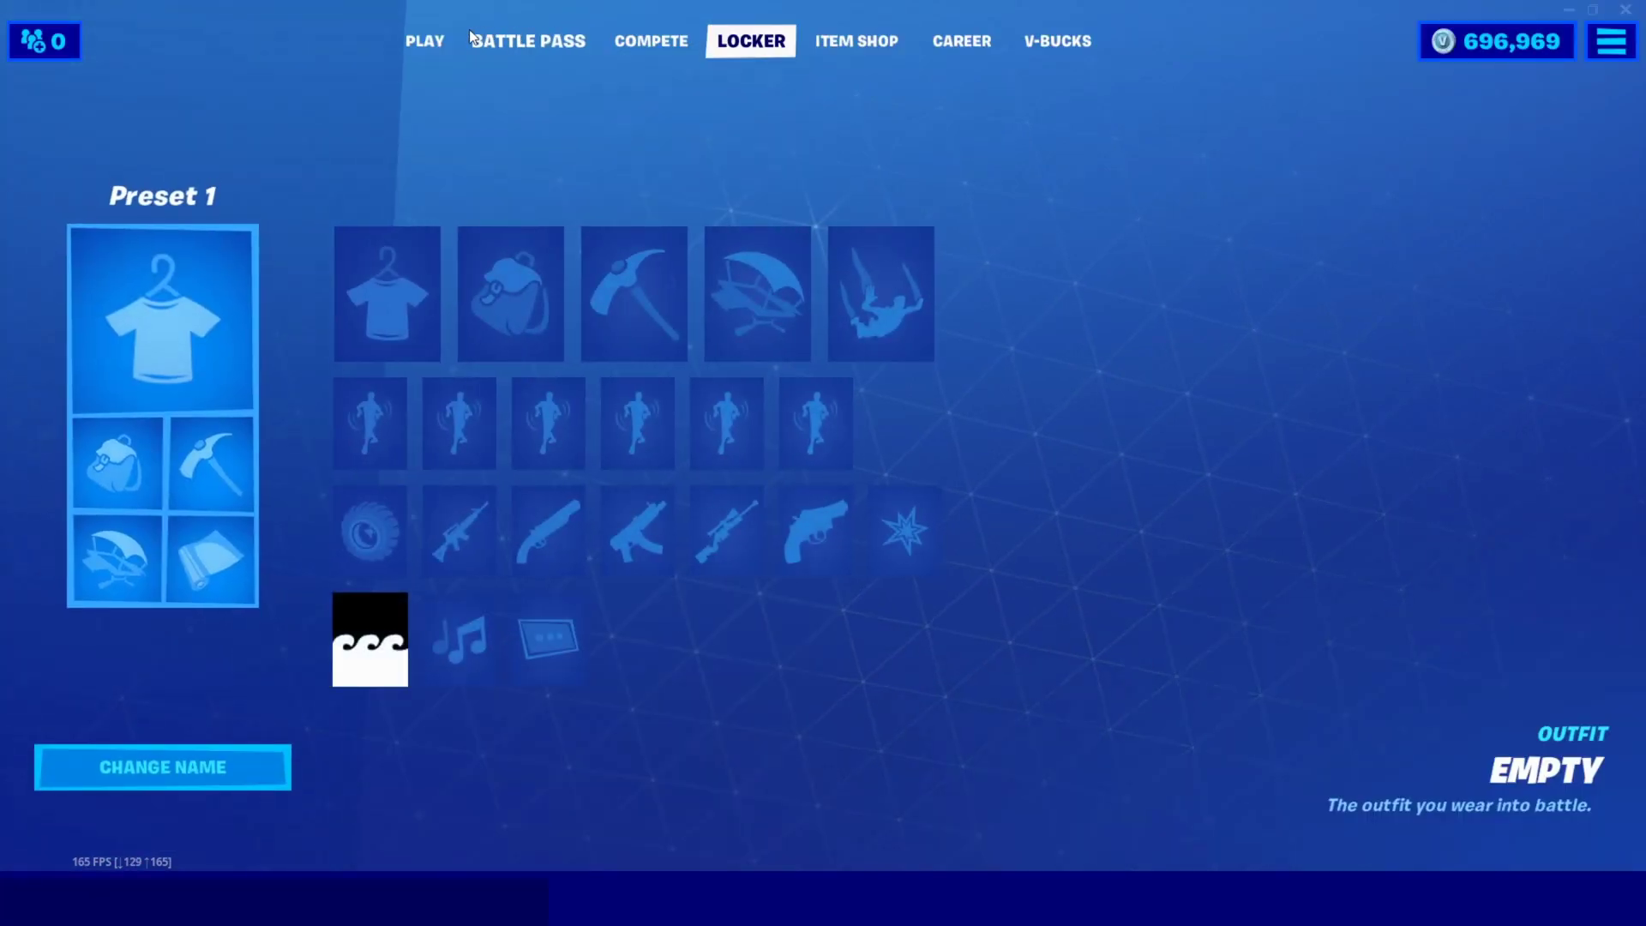
key(Escape)
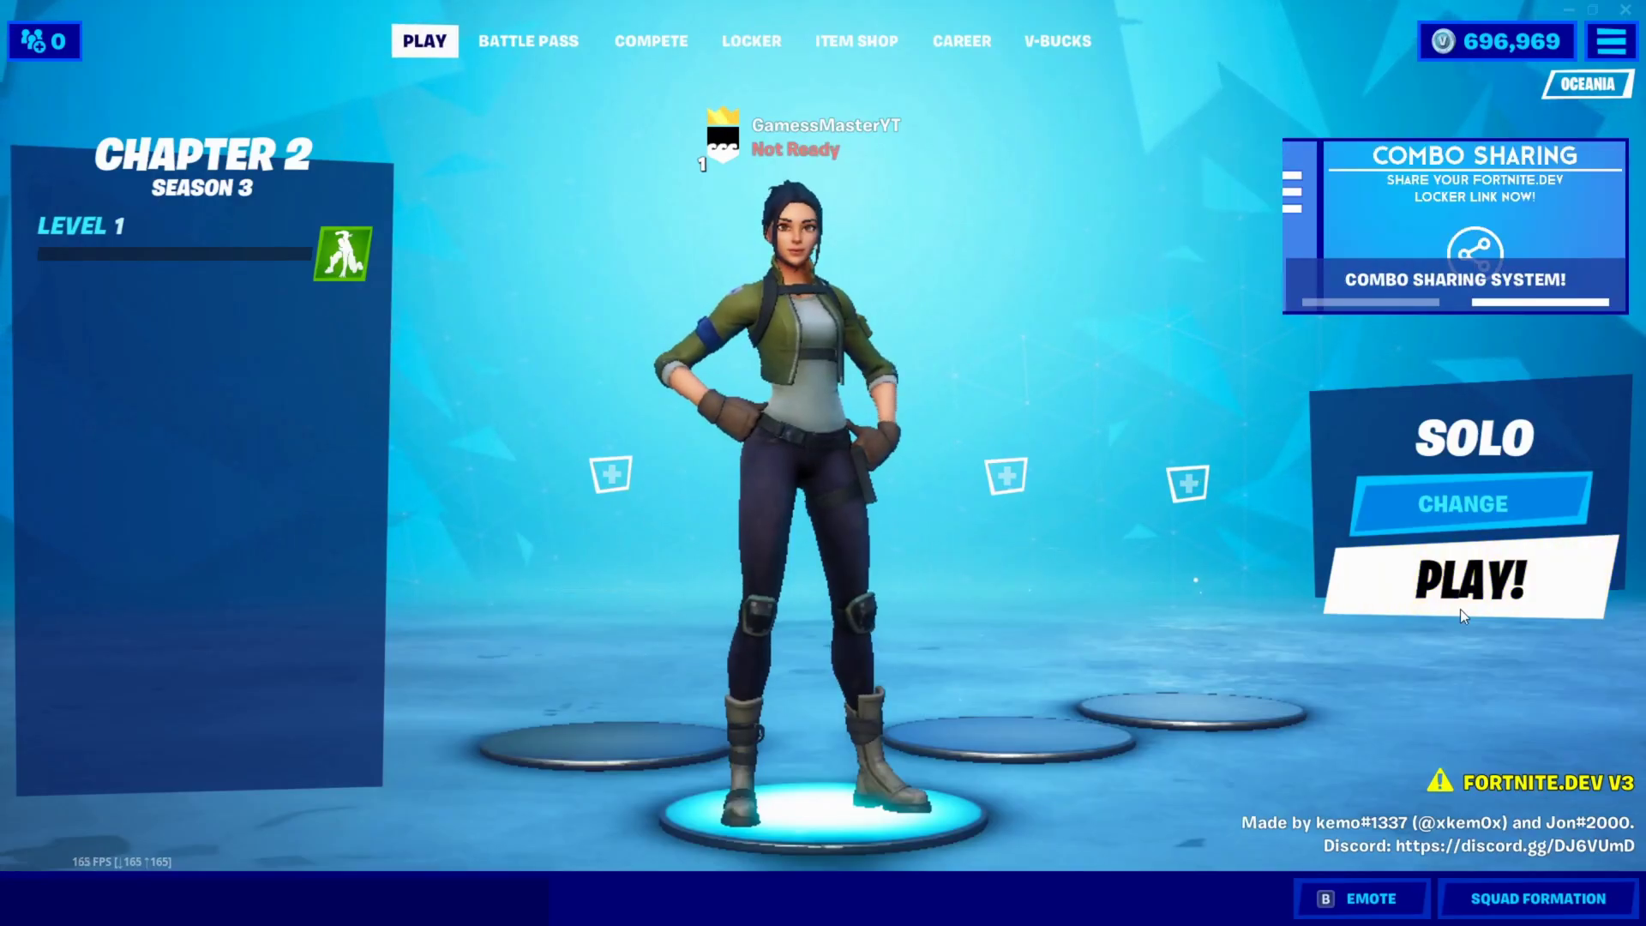